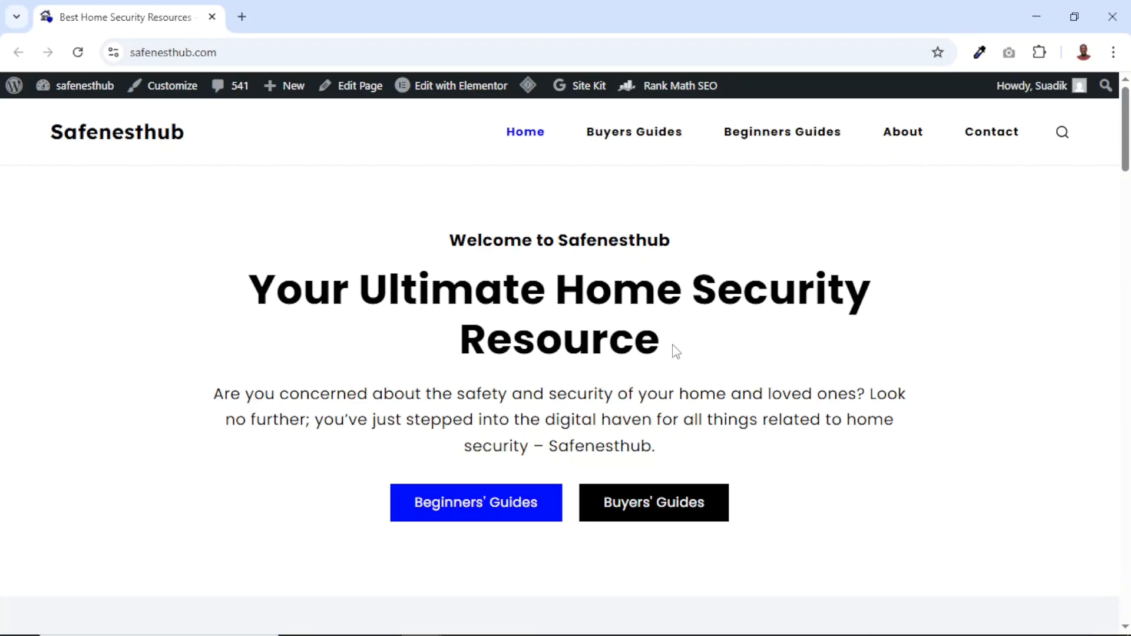
Look through the Safenesthub homepage, from the welcome banner down to the article listings
{"action": "scroll", "coordinate": [930, 365], "scroll_direction": "down", "scroll_amount": 15}
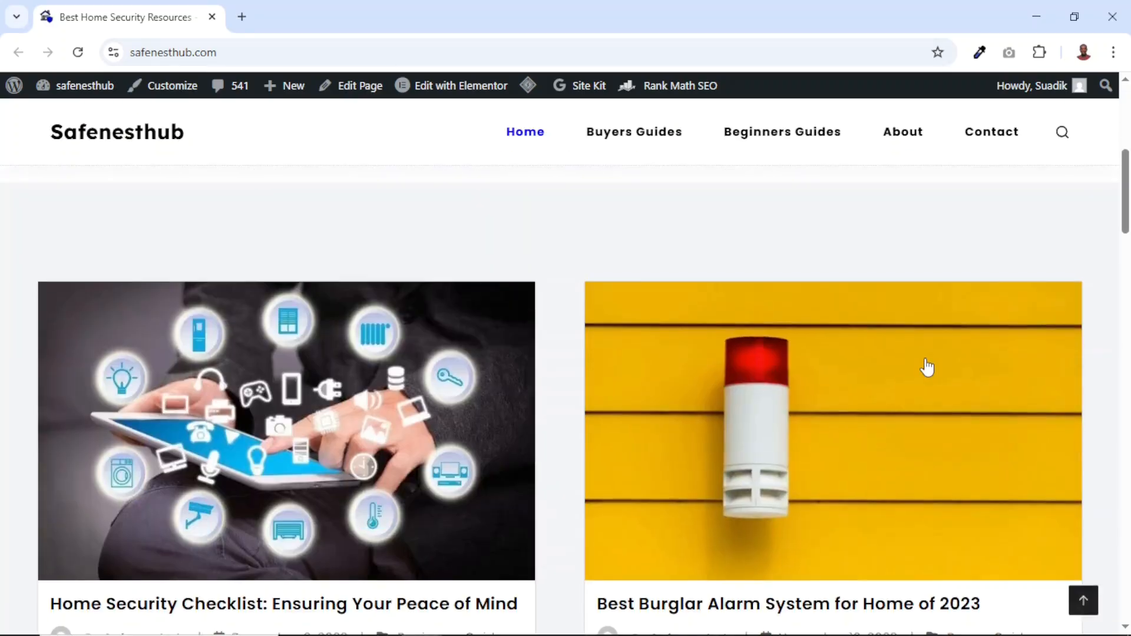
{"action": "scroll", "coordinate": [929, 365], "scroll_direction": "down", "scroll_amount": 15}
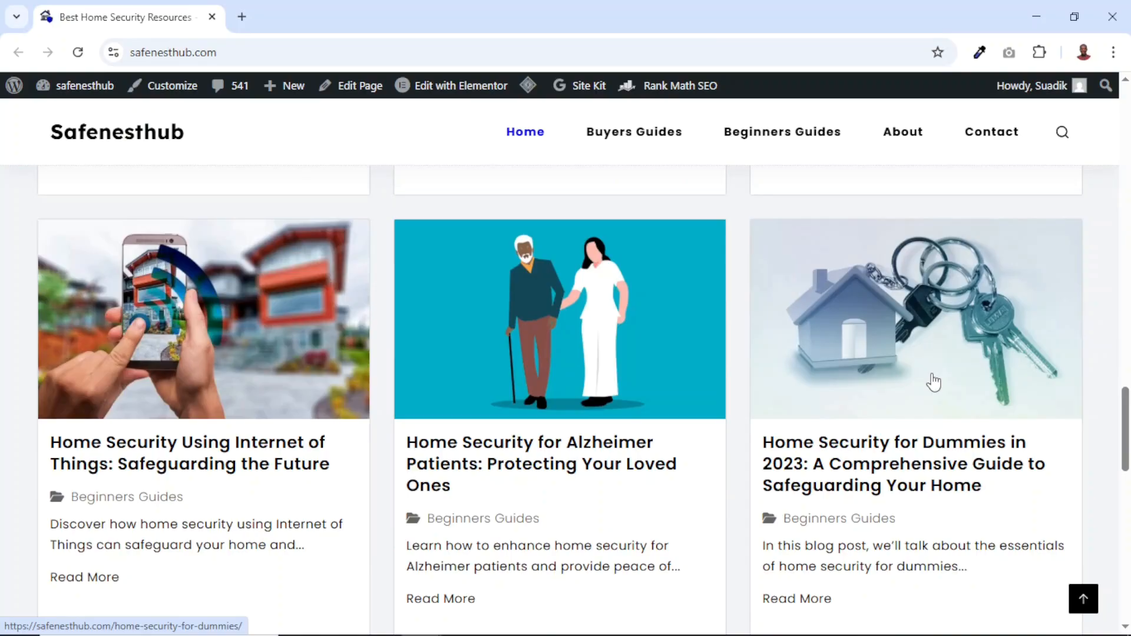
{"action": "scroll", "coordinate": [934, 383], "scroll_direction": "down", "scroll_amount": 10}
{"action": "scroll", "coordinate": [957, 385], "scroll_direction": "up", "scroll_amount": 20}
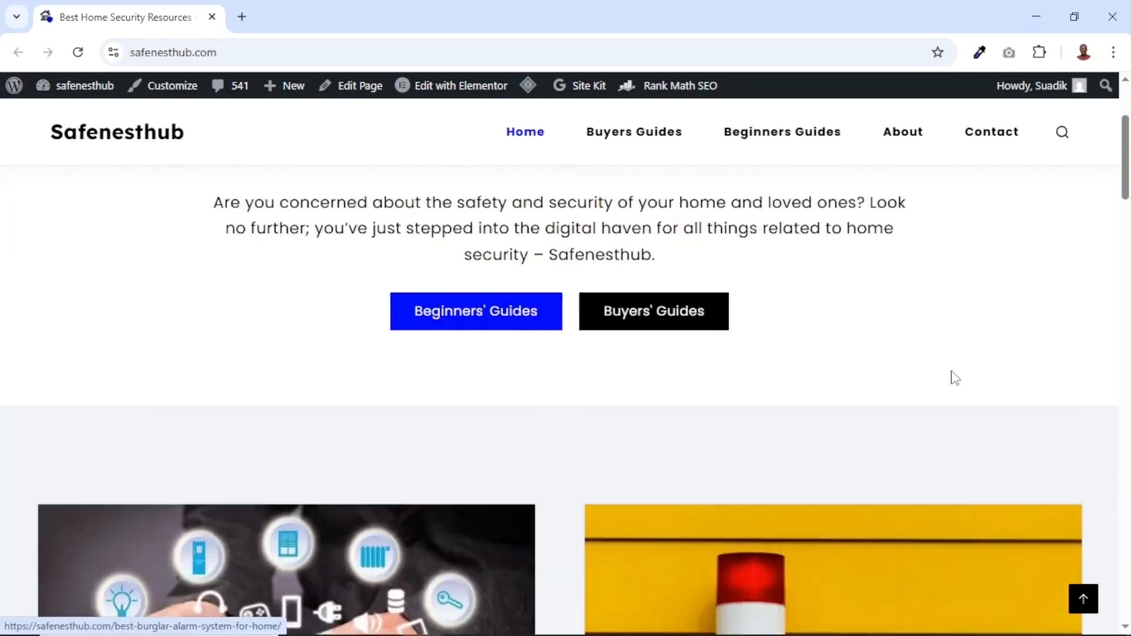
{"action": "scroll", "coordinate": [955, 378], "scroll_direction": "up", "scroll_amount": 3}
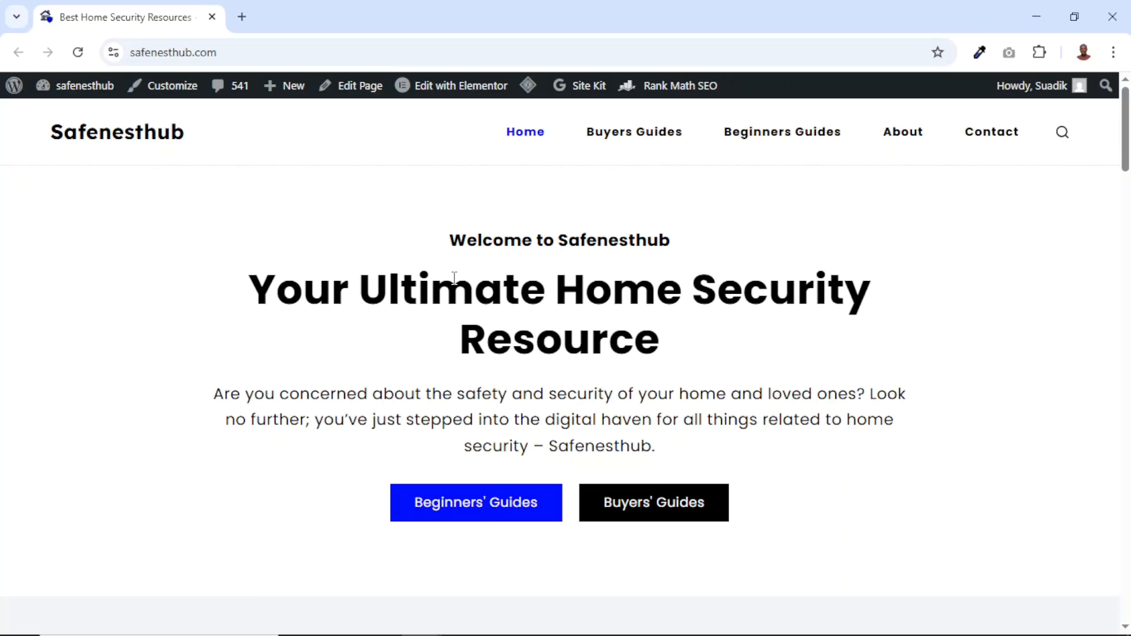
Open dikupages.com/hostinger in a new browser tab
{"action": "left_click", "coordinate": [241, 16]}
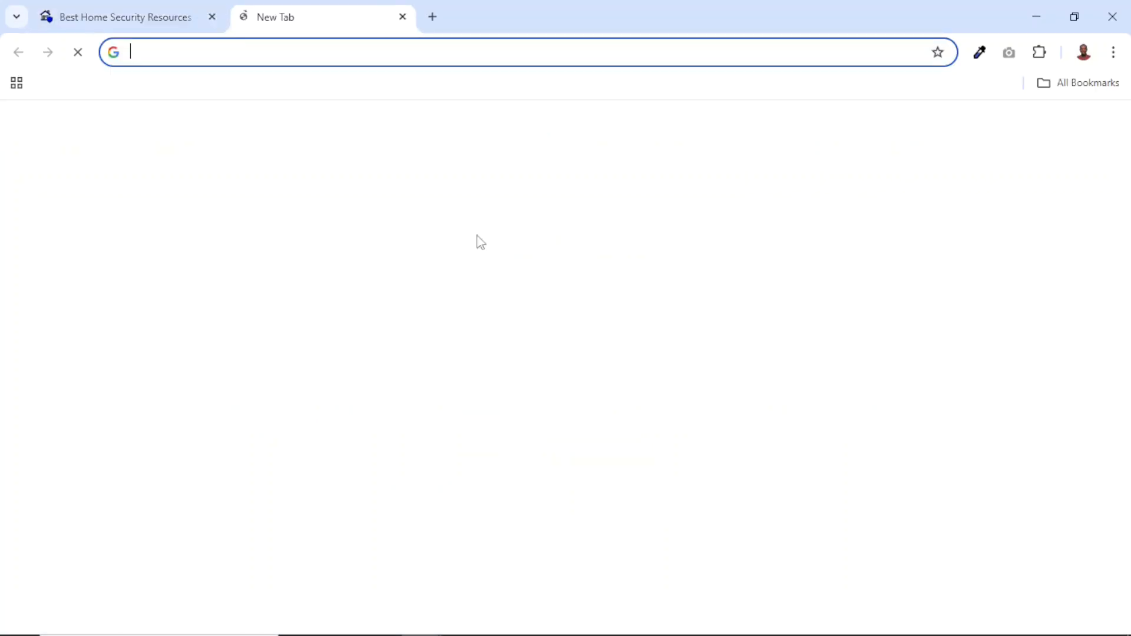
{"action": "type", "text": "dikupages.com"}
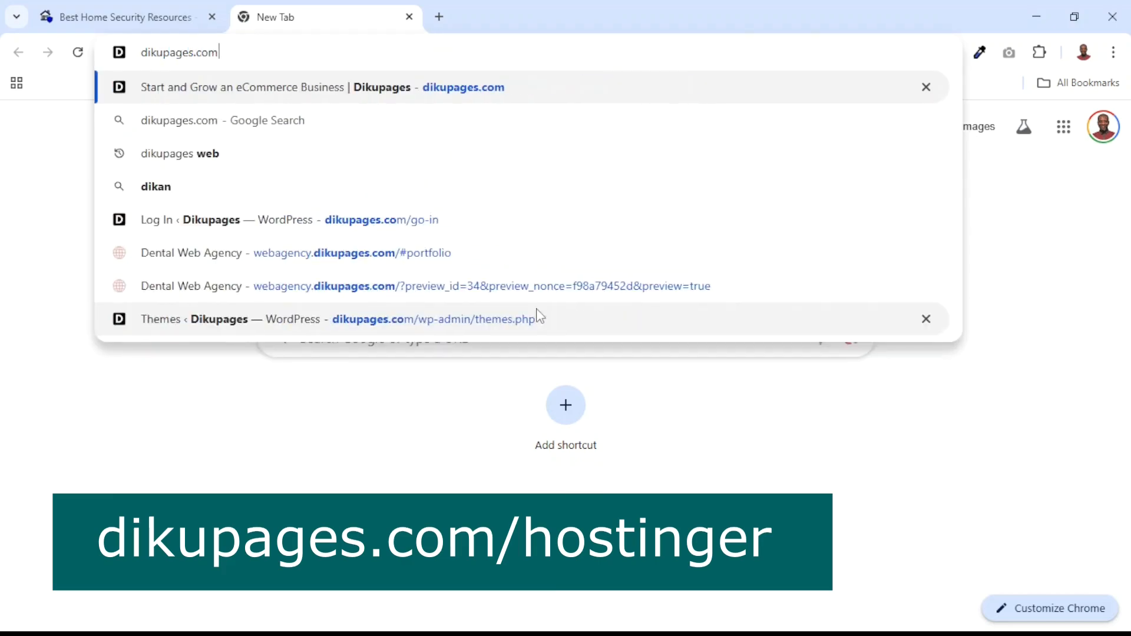
{"action": "type", "text": "/hostinger"}
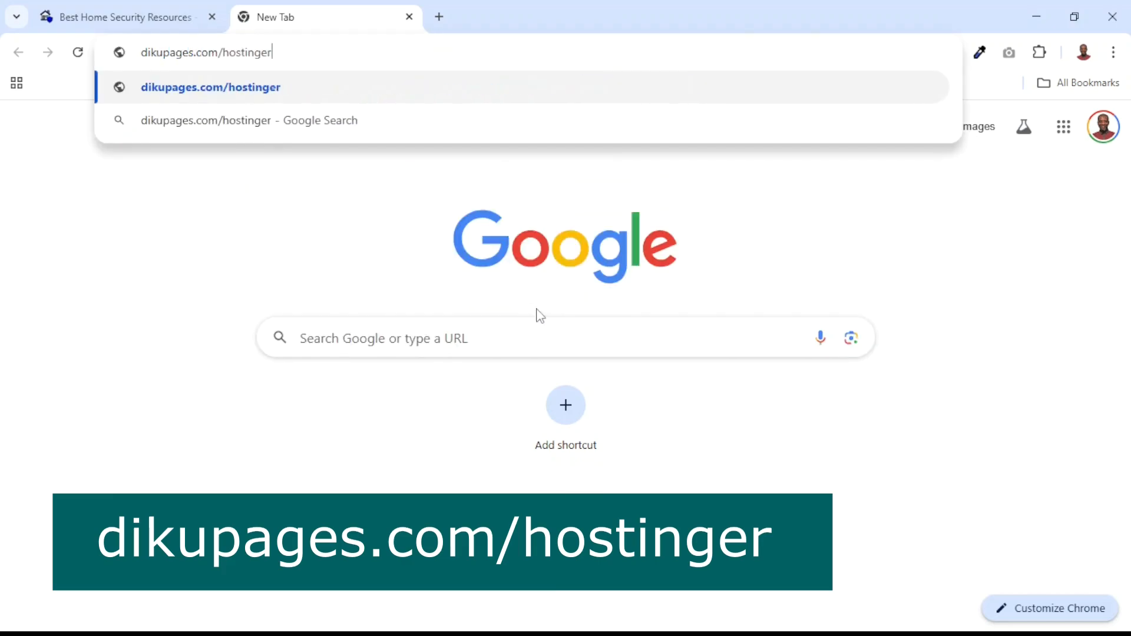
{"action": "key", "text": "Return"}
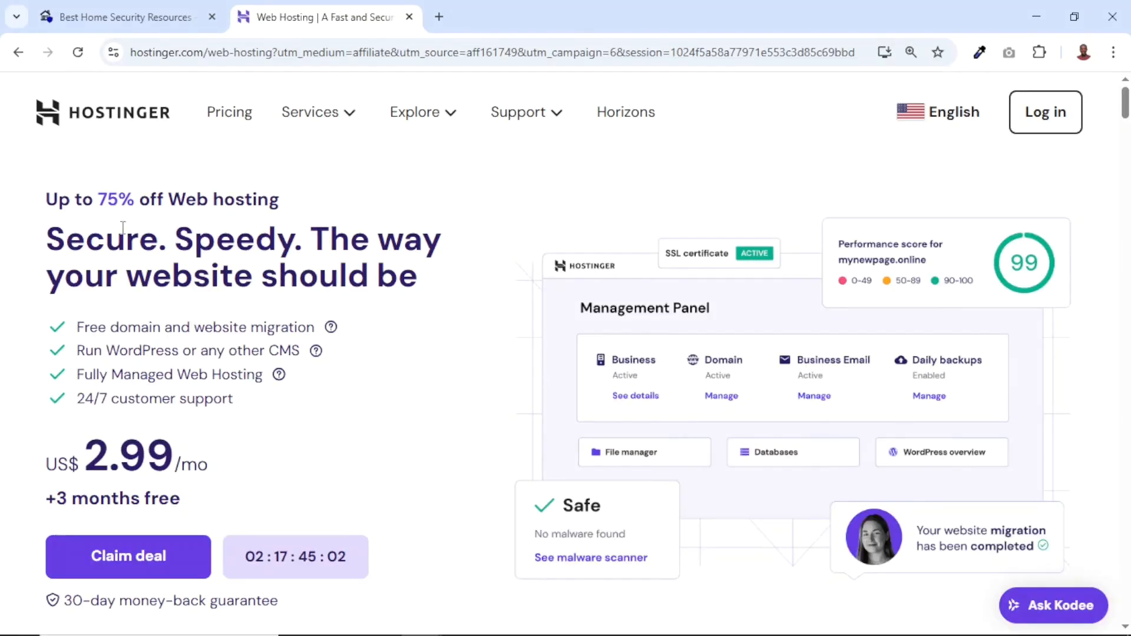
Examine the web hosting discount and compare the price, website limit and features of the Premium, Business and Cloud Startup plans
{"action": "left_click_drag", "start_coordinate": [100, 199], "coordinate": [300, 207]}
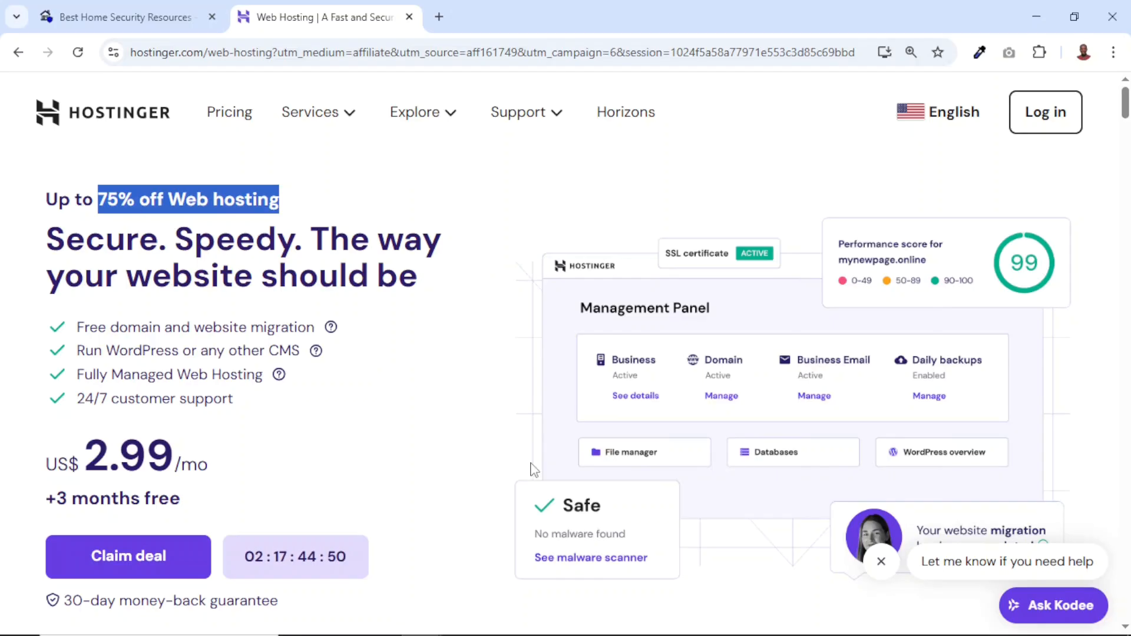
{"action": "scroll", "coordinate": [534, 470], "scroll_direction": "down", "scroll_amount": 15}
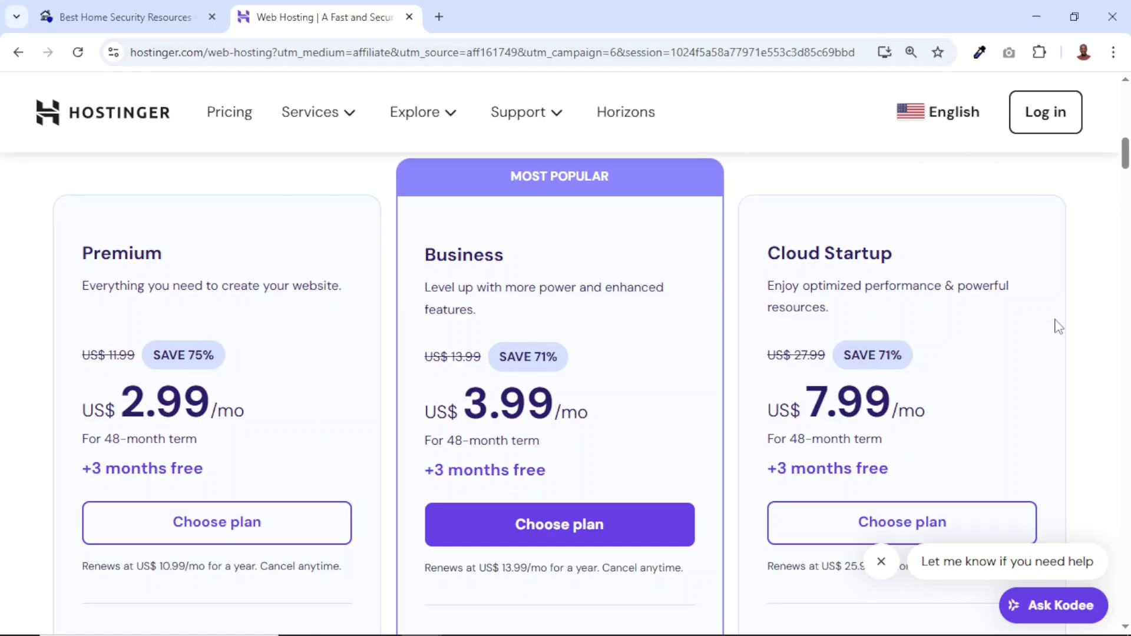
{"action": "scroll", "coordinate": [772, 331], "scroll_direction": "down", "scroll_amount": 3}
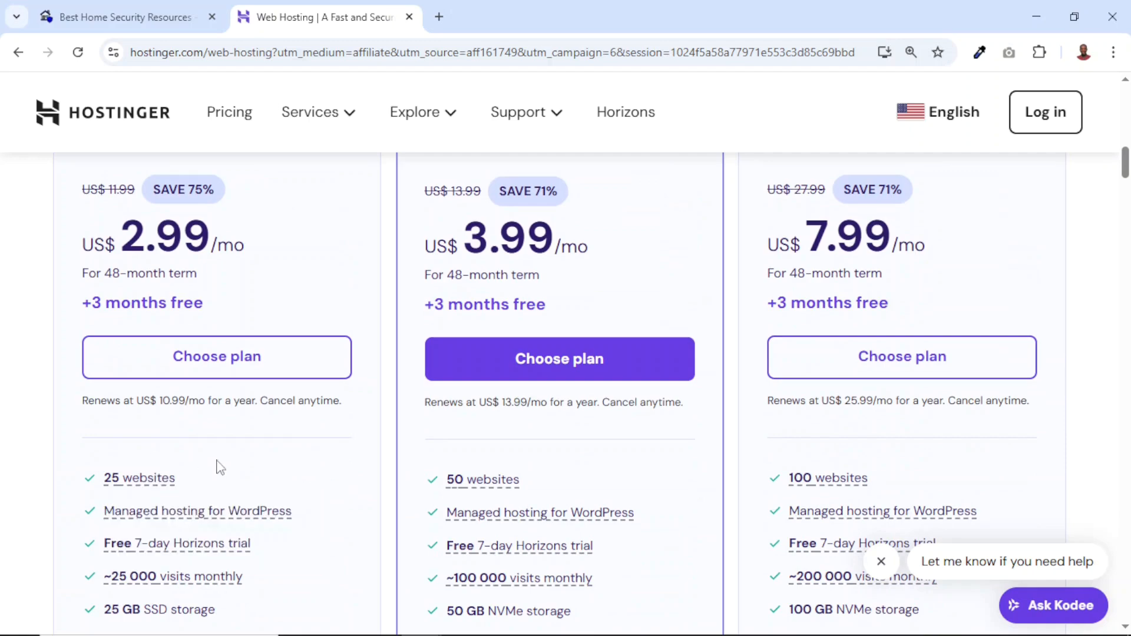
{"action": "scroll", "coordinate": [592, 331], "scroll_direction": "up", "scroll_amount": 3}
{"action": "scroll", "coordinate": [588, 331], "scroll_direction": "down", "scroll_amount": 5}
{"action": "mouse_move", "coordinate": [823, 402]}
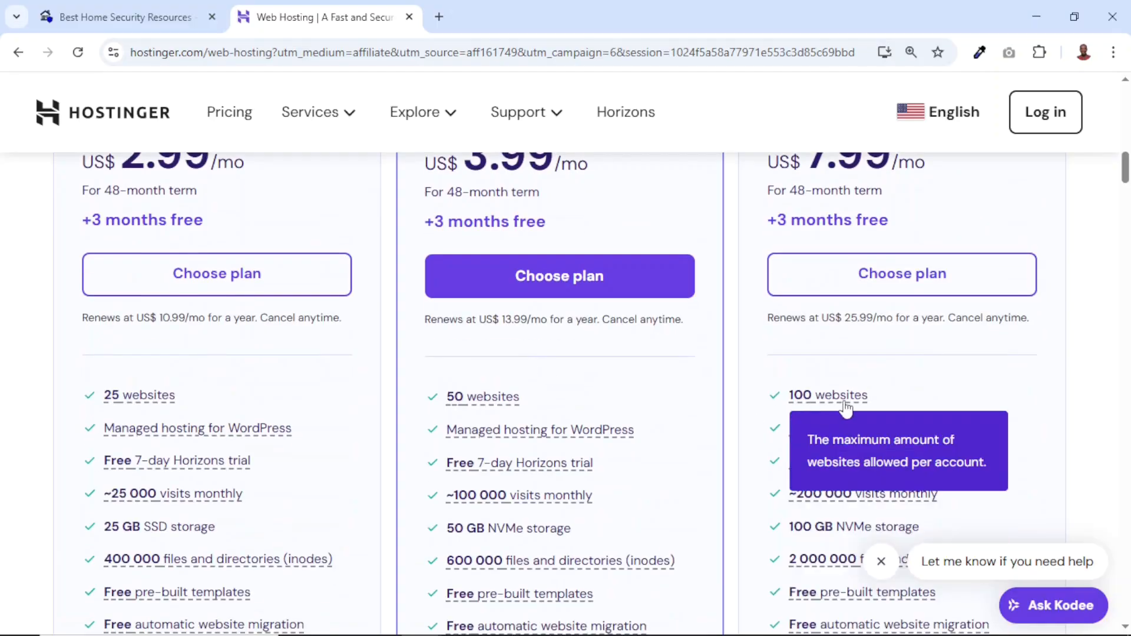
{"action": "scroll", "coordinate": [837, 400], "scroll_direction": "up", "scroll_amount": 3}
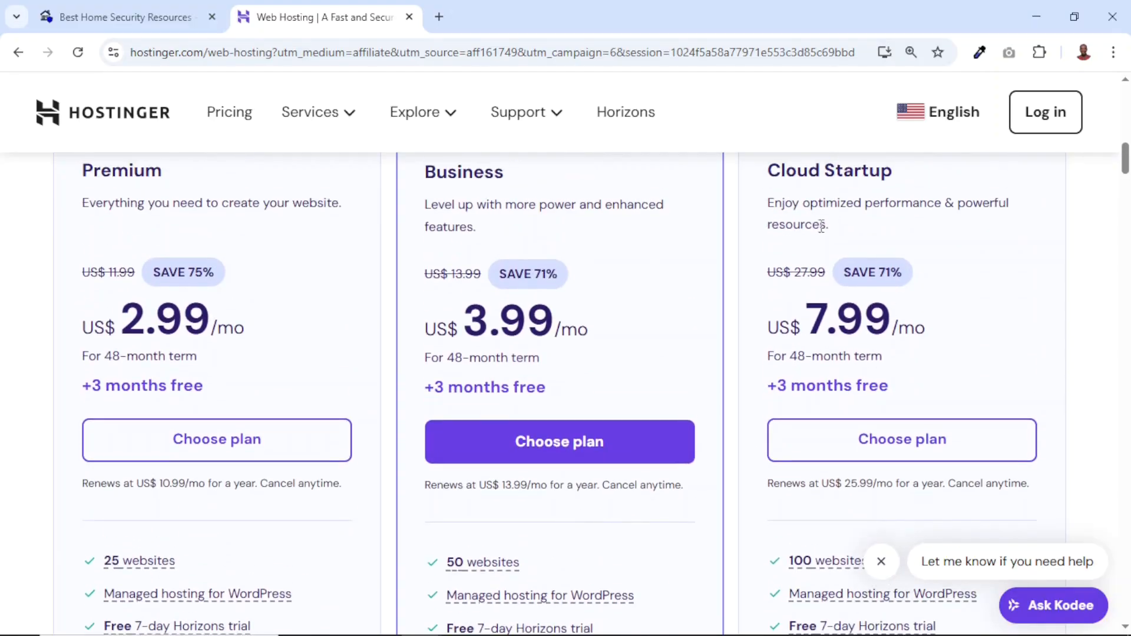
{"action": "scroll", "coordinate": [834, 478], "scroll_direction": "down", "scroll_amount": 5}
{"action": "mouse_move", "coordinate": [837, 488]}
{"action": "scroll", "coordinate": [837, 488], "scroll_direction": "down", "scroll_amount": 5}
{"action": "scroll", "coordinate": [841, 475], "scroll_direction": "up", "scroll_amount": 11}
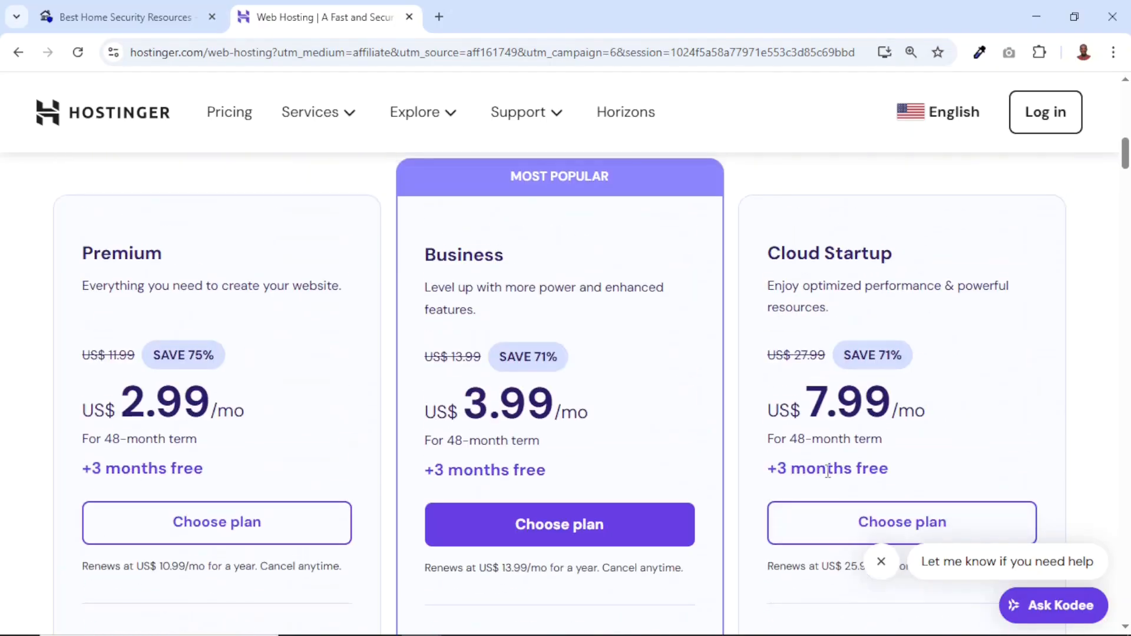
Choose the Business web hosting plan and set its period to 12 months in the cart
{"action": "left_click", "coordinate": [540, 524]}
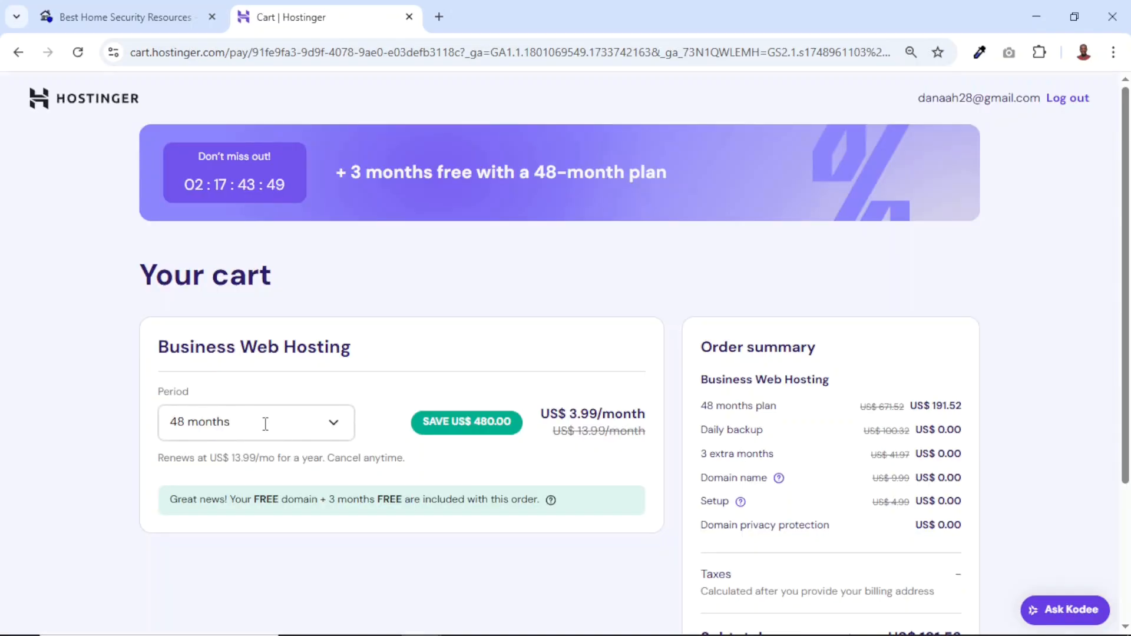
{"action": "left_click", "coordinate": [337, 425]}
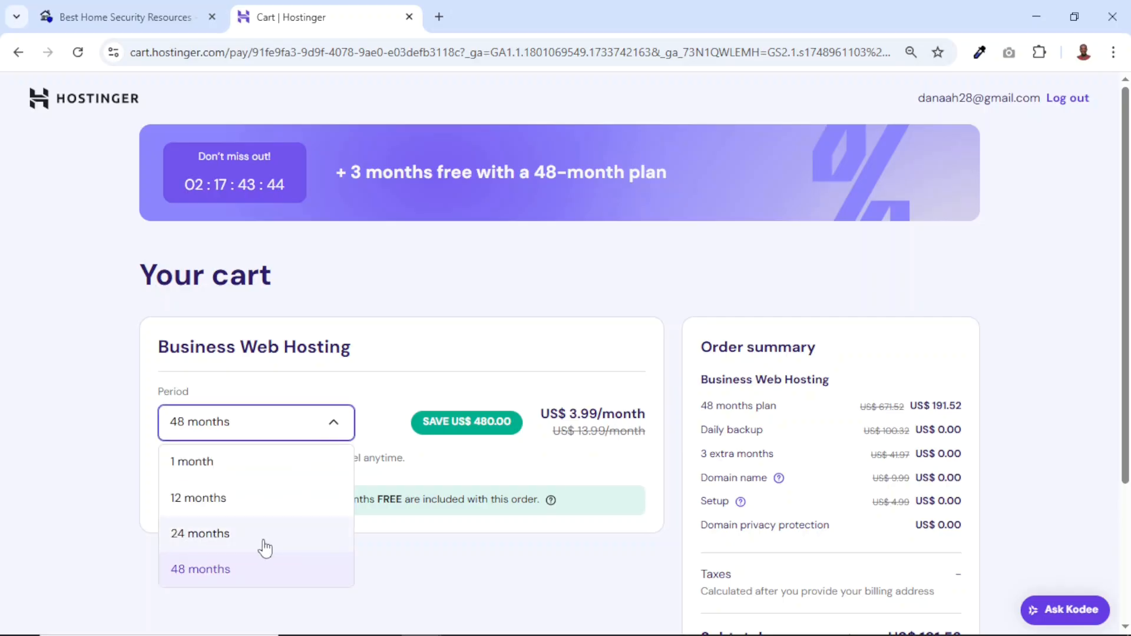
{"action": "left_click", "coordinate": [209, 501]}
{"action": "left_click_drag", "start_coordinate": [174, 500], "coordinate": [501, 526]}
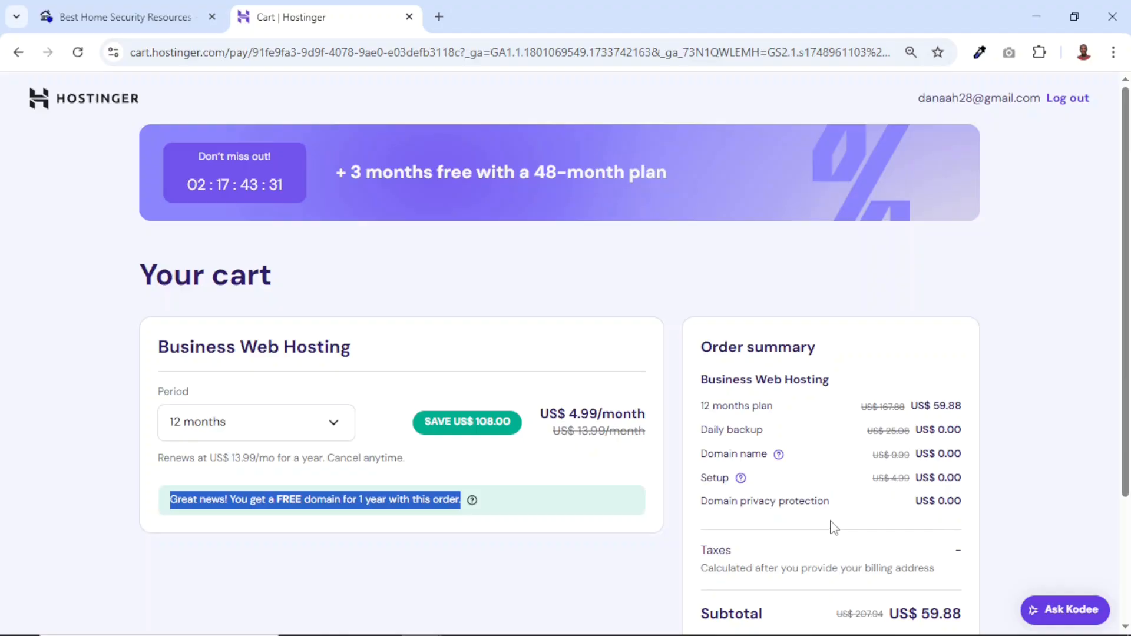
Apply the coupon code SUADIKU to the hosting order and check its discount line
{"action": "scroll", "coordinate": [832, 526], "scroll_direction": "down", "scroll_amount": 3}
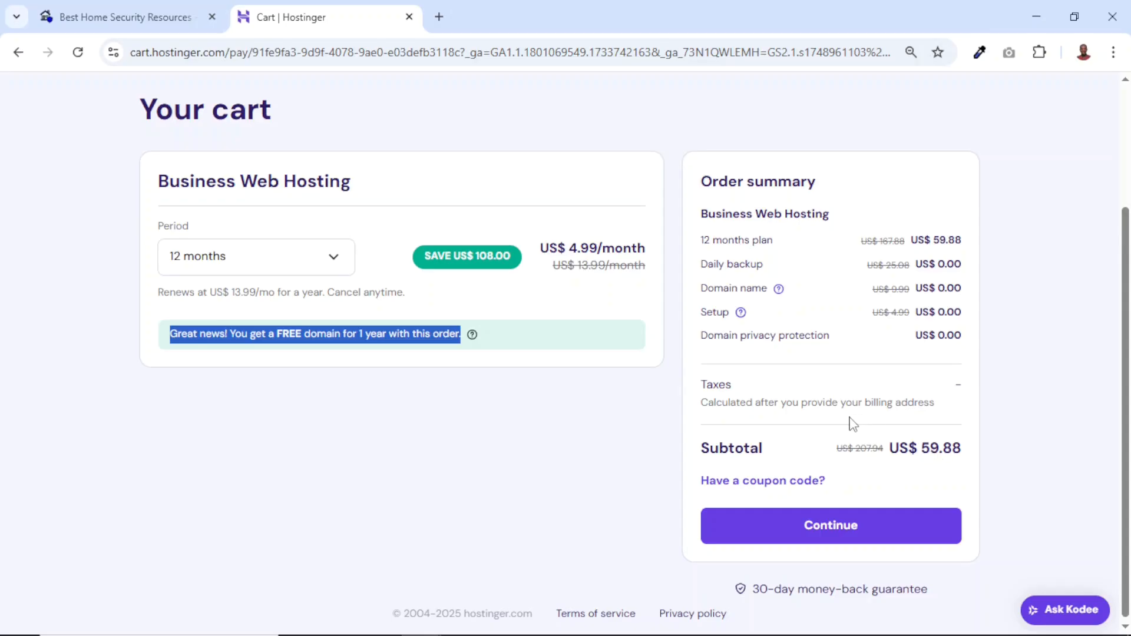
{"action": "left_click", "coordinate": [868, 503]}
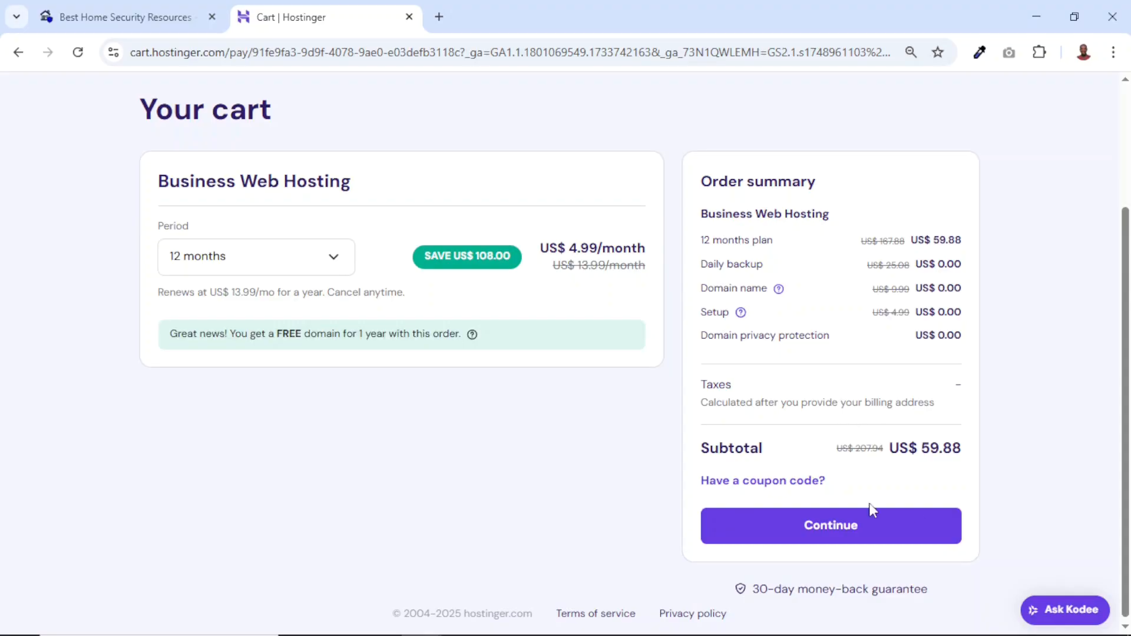
{"action": "left_click", "coordinate": [767, 487]}
{"action": "left_click", "coordinate": [764, 539]}
{"action": "type", "text": "SUADIKU"}
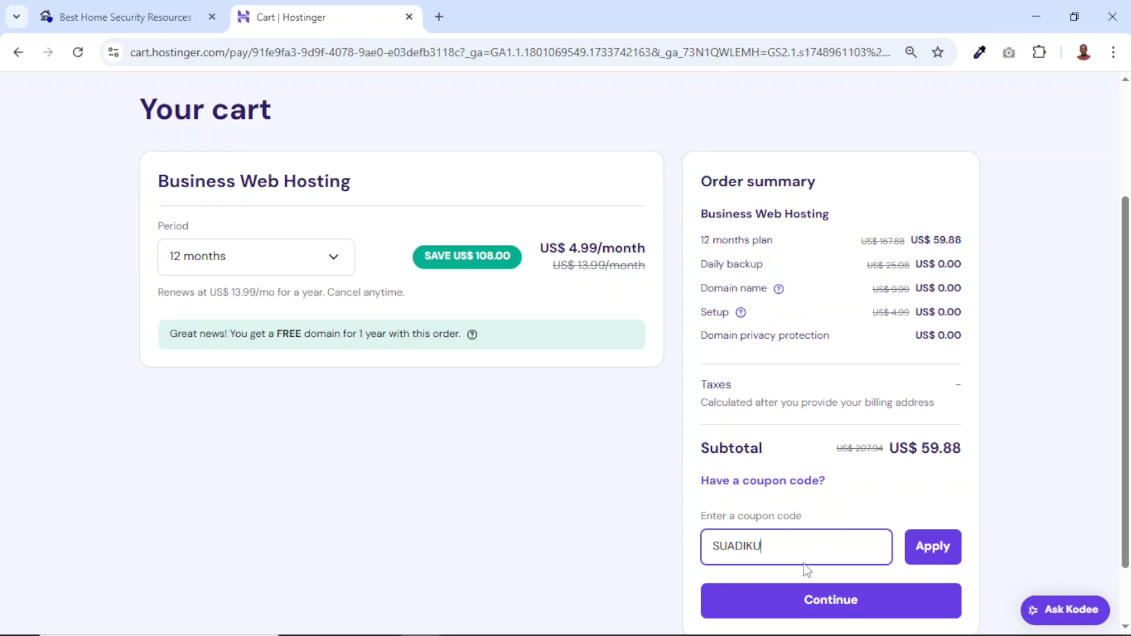
{"action": "left_click", "coordinate": [935, 552]}
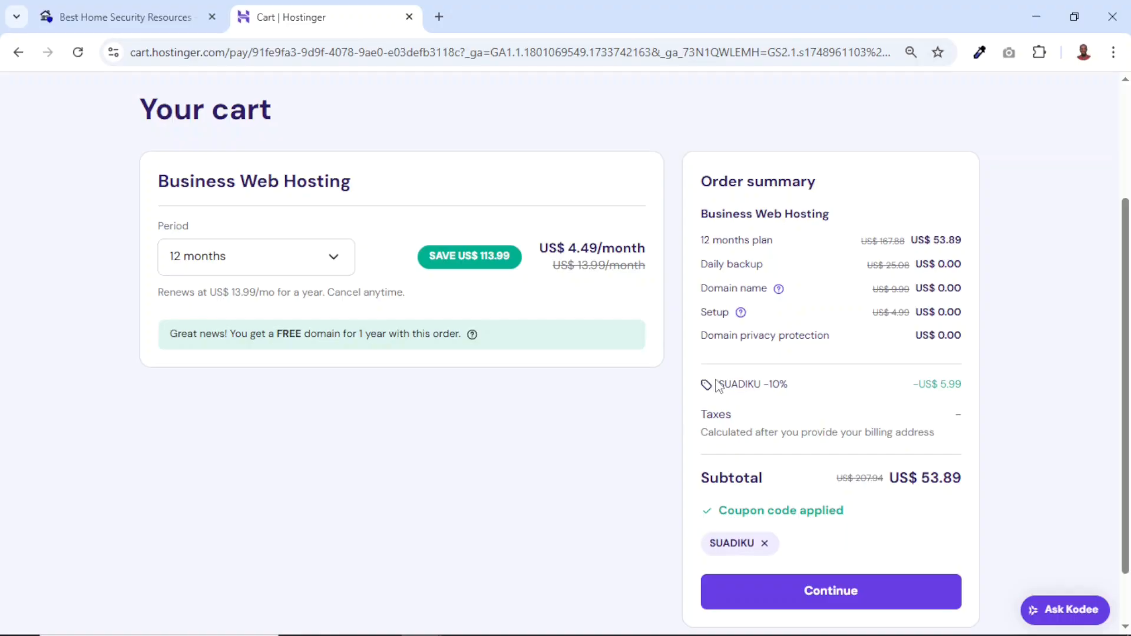
{"action": "left_click_drag", "start_coordinate": [717, 385], "coordinate": [987, 391]}
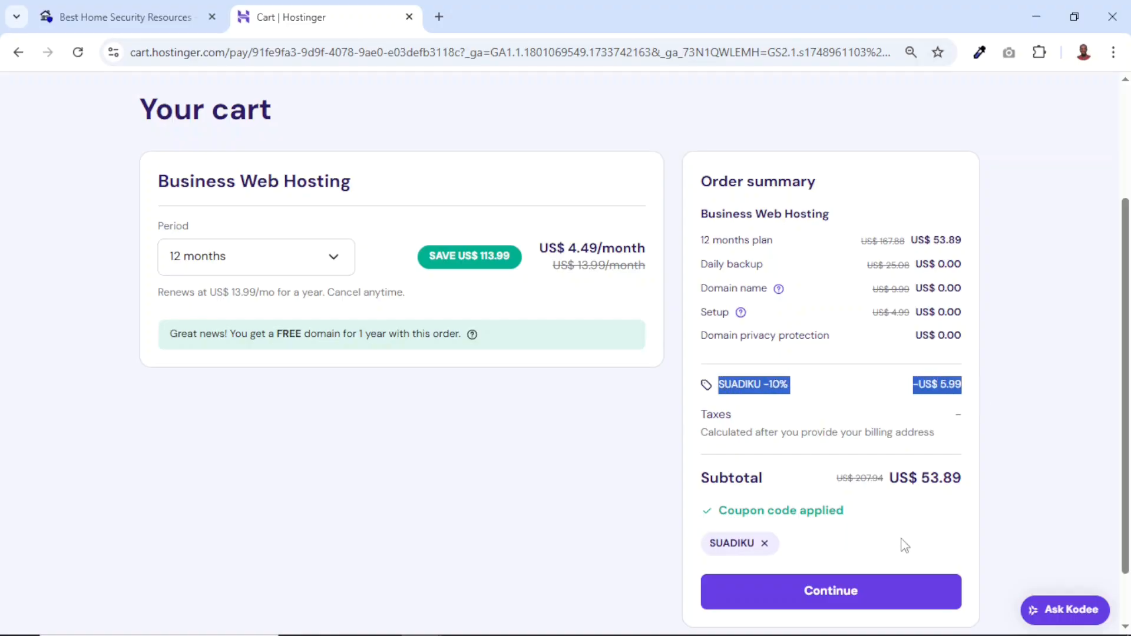
Continue from the cart to checkout and look over the billing address and payment sections
{"action": "scroll", "coordinate": [902, 541], "scroll_direction": "down", "scroll_amount": 1}
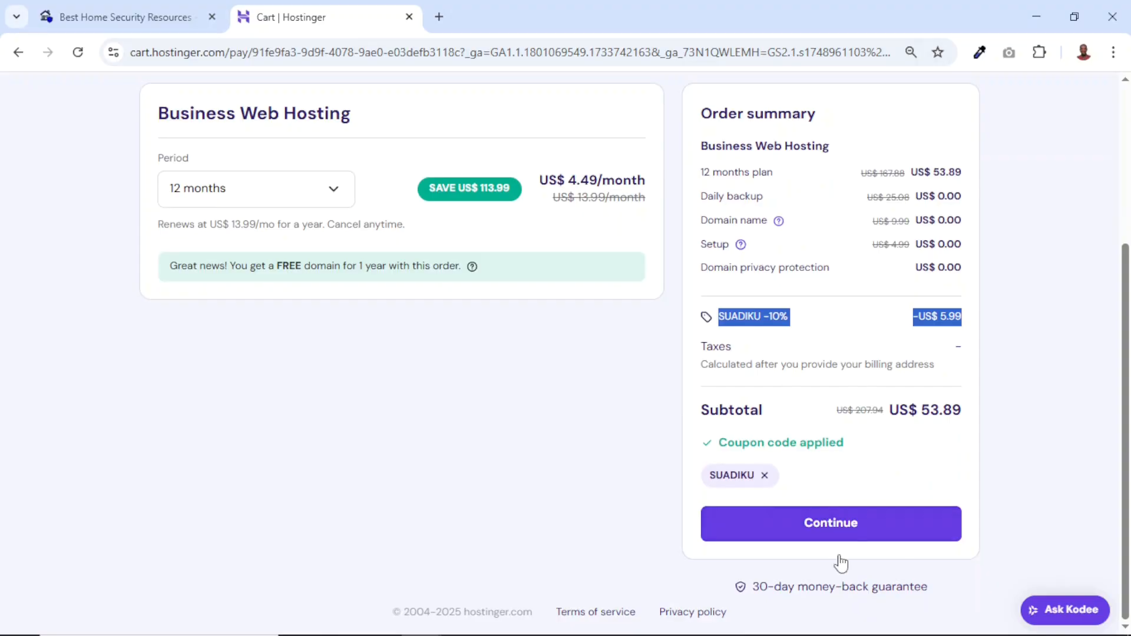
{"action": "left_click", "coordinate": [847, 531]}
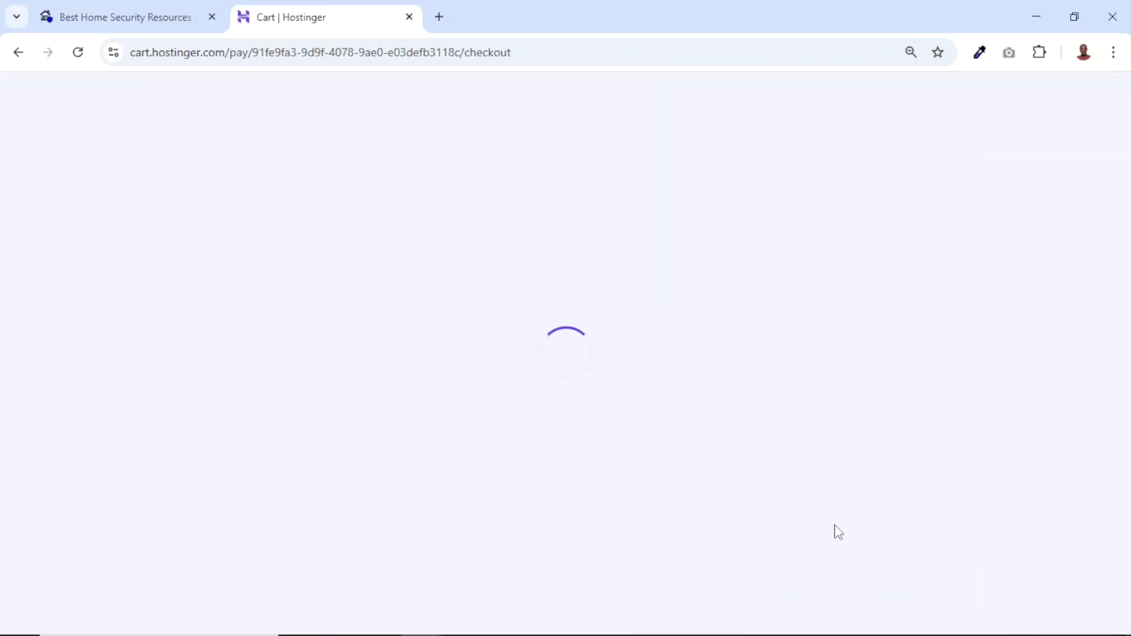
{"action": "scroll", "coordinate": [530, 468], "scroll_direction": "down", "scroll_amount": 2}
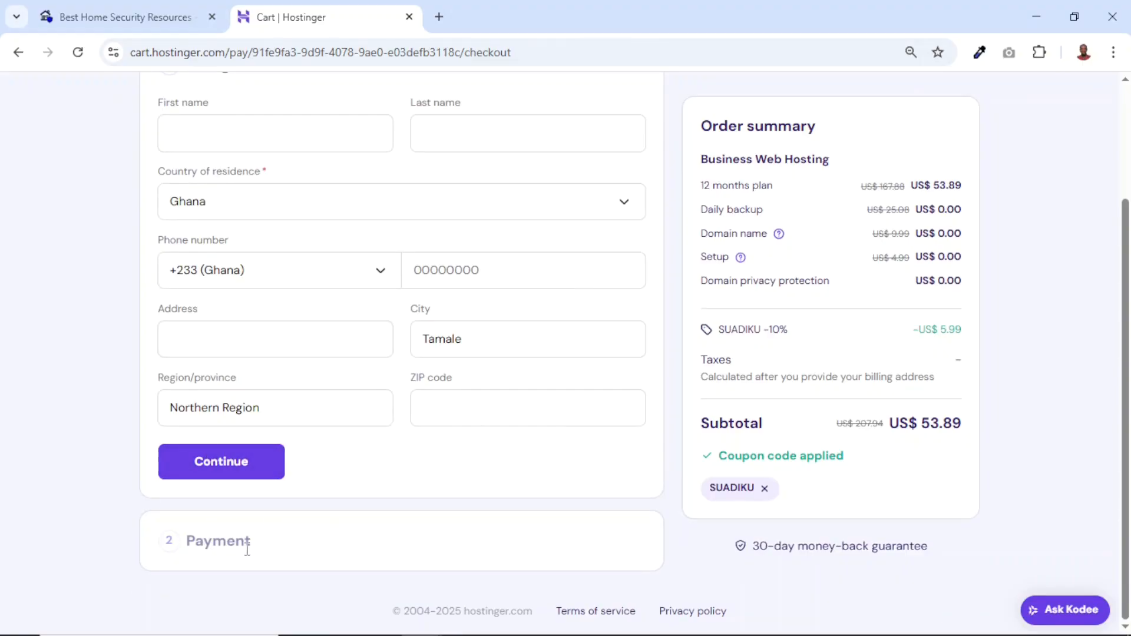
{"action": "scroll", "coordinate": [360, 546], "scroll_direction": "up", "scroll_amount": 2}
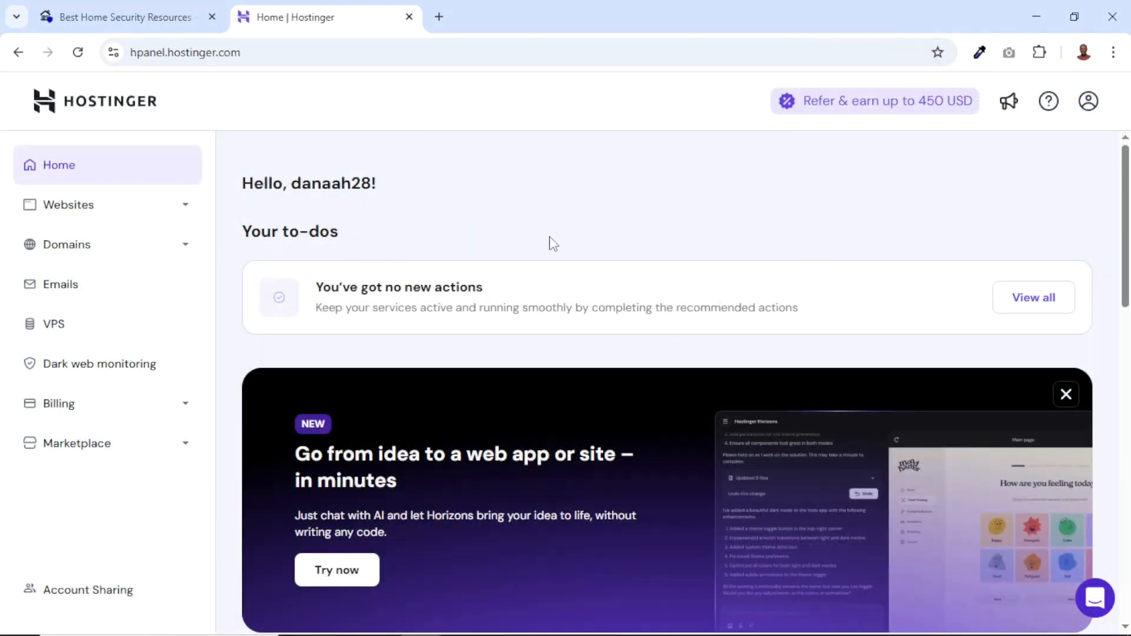
Open the websites list and start adding a WordPress website under the Business Web Hosting plan
{"action": "left_click", "coordinate": [114, 217]}
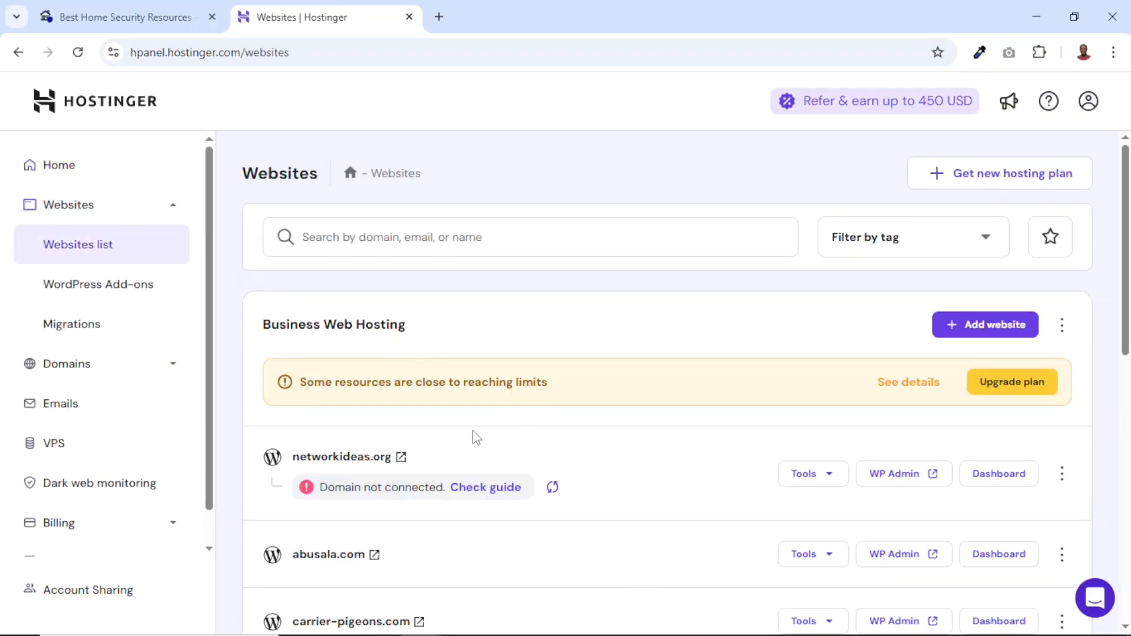
{"action": "scroll", "coordinate": [448, 453], "scroll_direction": "down", "scroll_amount": 7}
{"action": "scroll", "coordinate": [454, 457], "scroll_direction": "down", "scroll_amount": 4}
{"action": "scroll", "coordinate": [611, 505], "scroll_direction": "up", "scroll_amount": 10}
{"action": "left_click", "coordinate": [994, 333]}
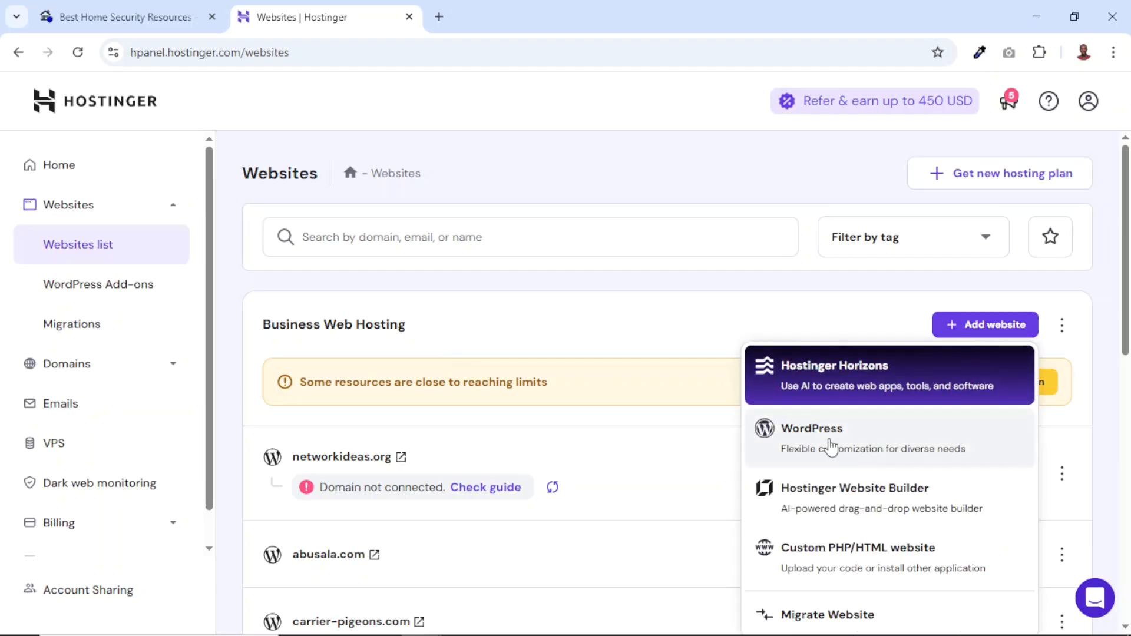
{"action": "left_click", "coordinate": [881, 455]}
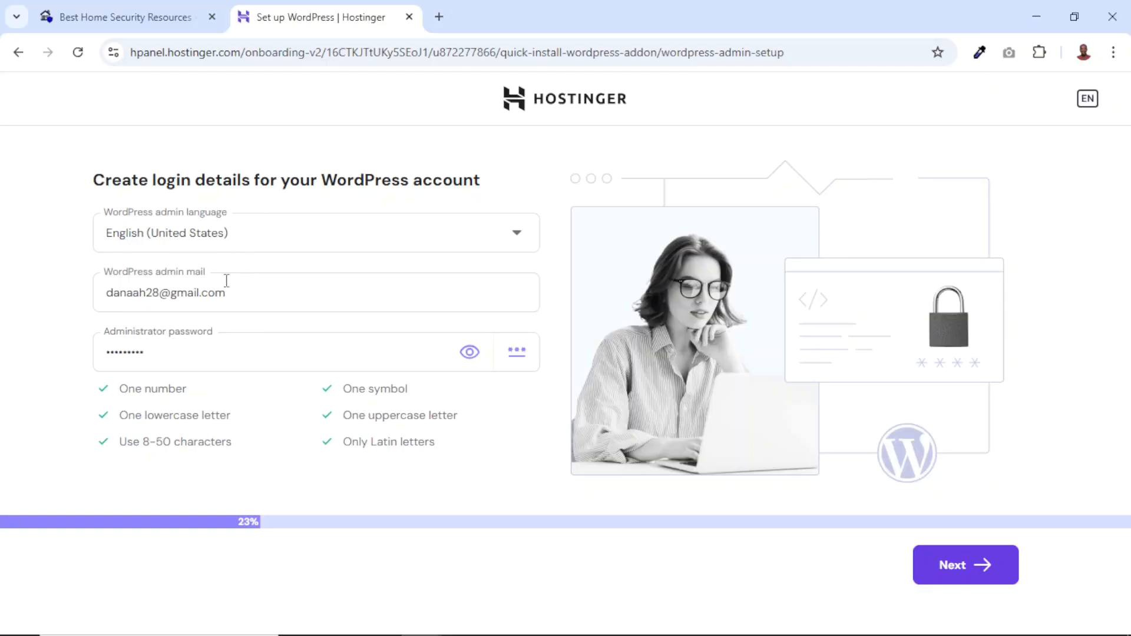
Enter the administrator password for the WordPress account and proceed to the build type choice without saving the password in the browser
{"action": "left_click_drag", "start_coordinate": [255, 292], "coordinate": [77, 277]}
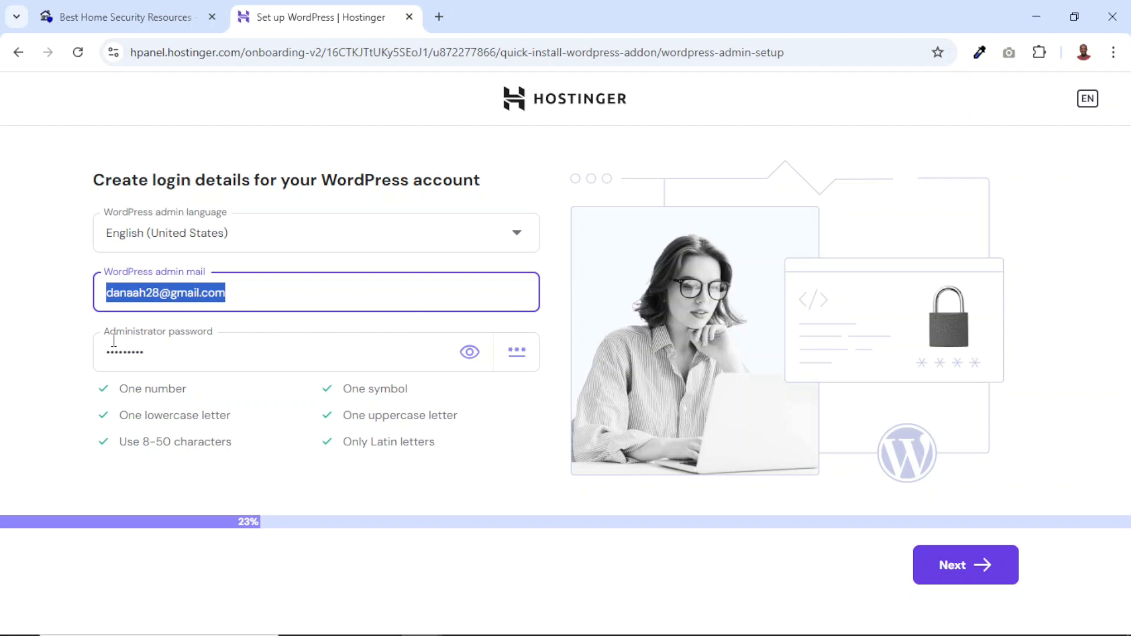
{"action": "left_click_drag", "start_coordinate": [199, 355], "coordinate": [40, 343]}
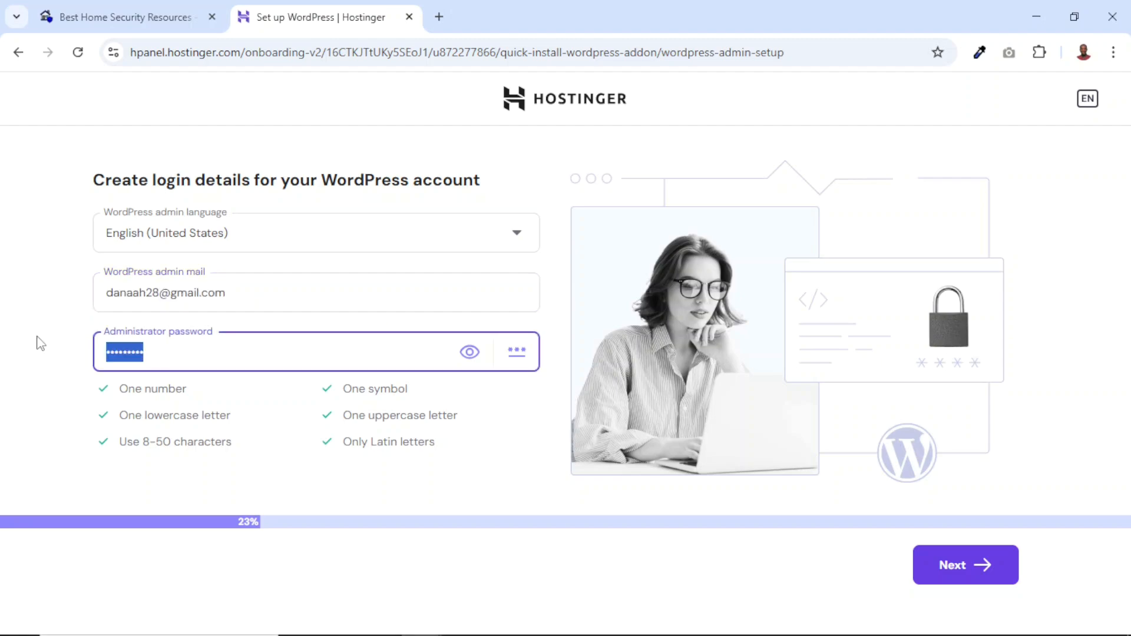
{"action": "type", "text": "1"}
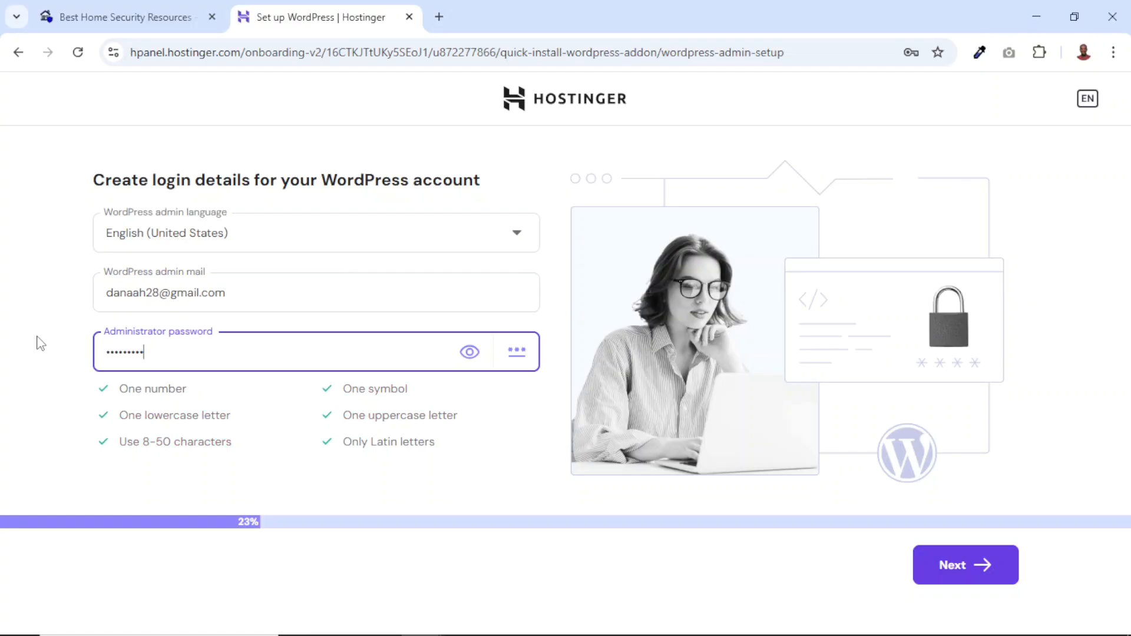
{"action": "left_click", "coordinate": [946, 575]}
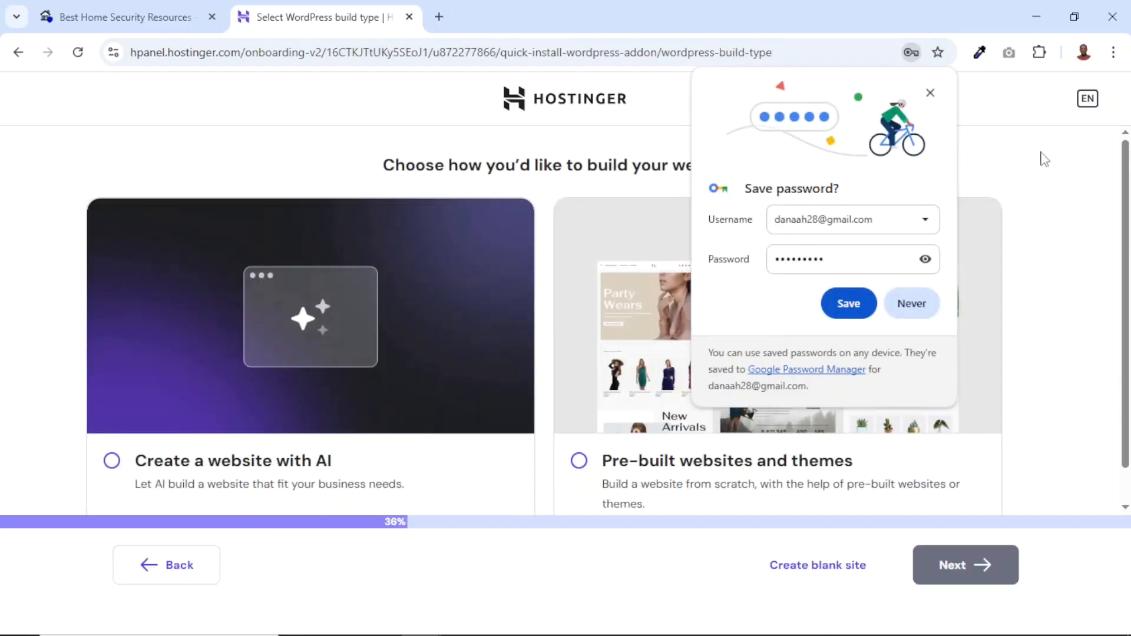
{"action": "left_click", "coordinate": [931, 93]}
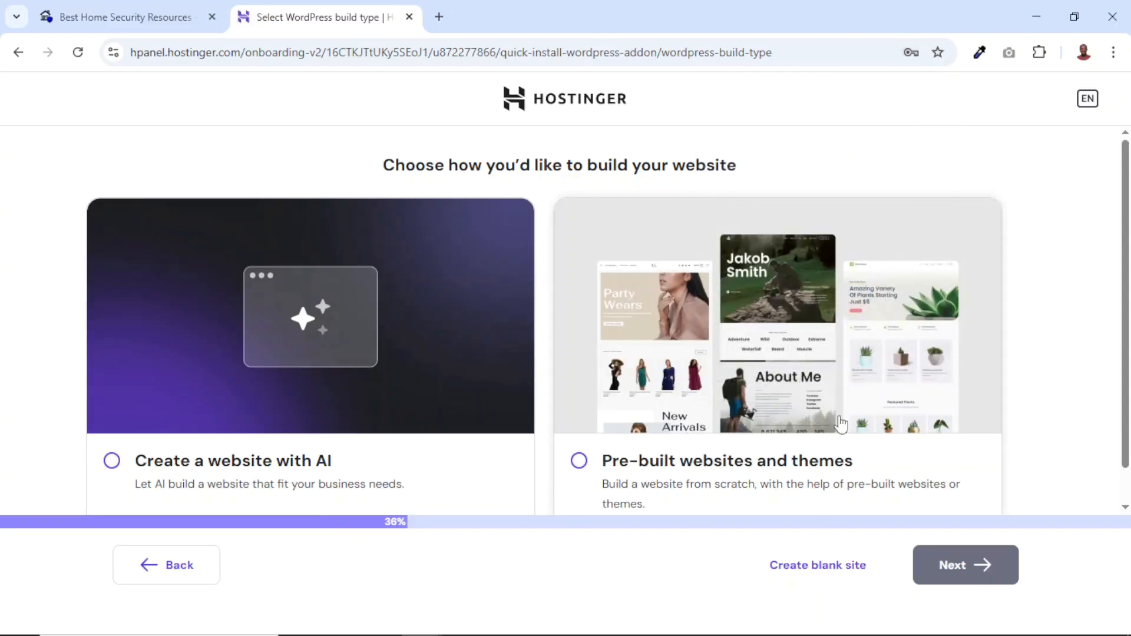
Choose to create a blank site instead of an AI-built or pre-built website
{"action": "scroll", "coordinate": [791, 477], "scroll_direction": "down", "scroll_amount": 1}
{"action": "scroll", "coordinate": [791, 477], "scroll_direction": "down", "scroll_amount": 1}
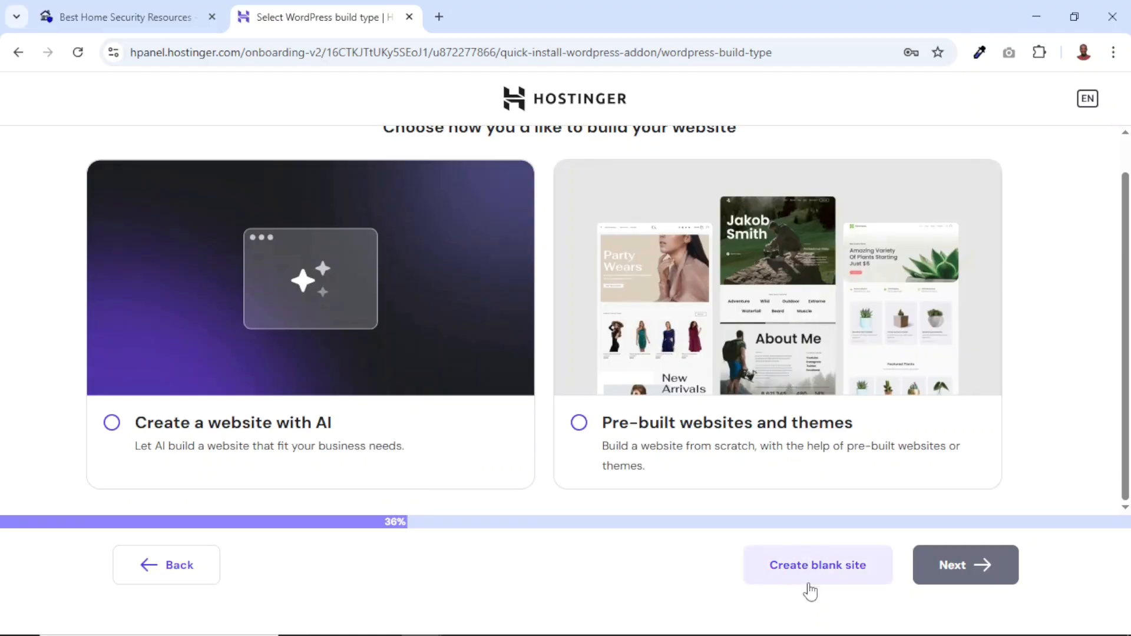
{"action": "left_click", "coordinate": [826, 572]}
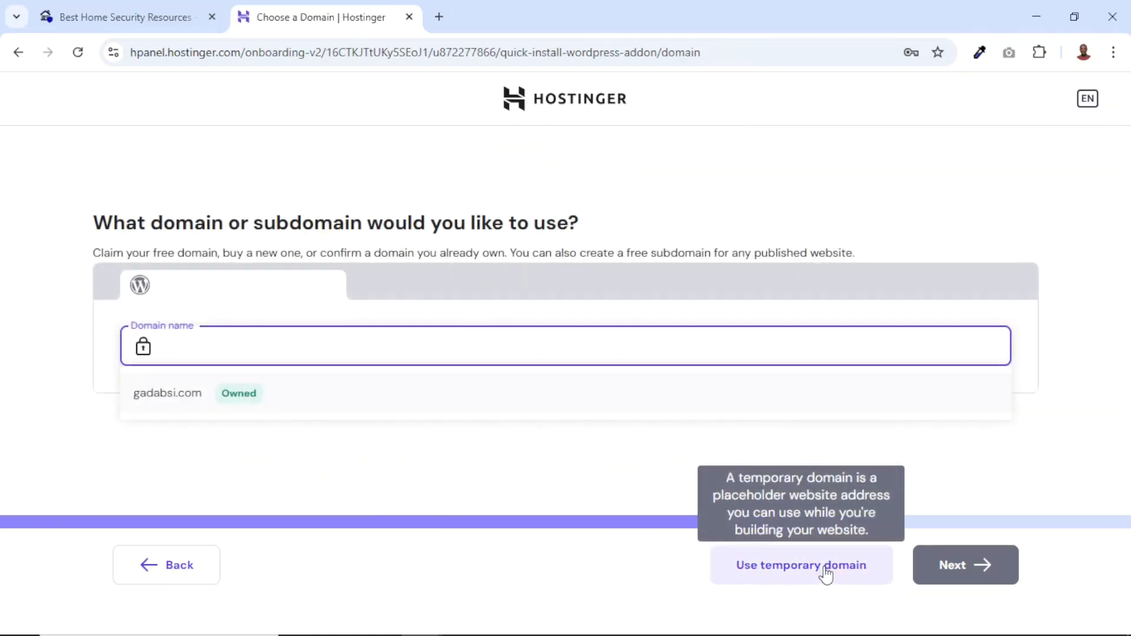
Use the already owned domain farmpreneur.tv for the new website and start the WordPress installation
{"action": "left_click", "coordinate": [196, 341]}
{"action": "type", "text": "farm"}
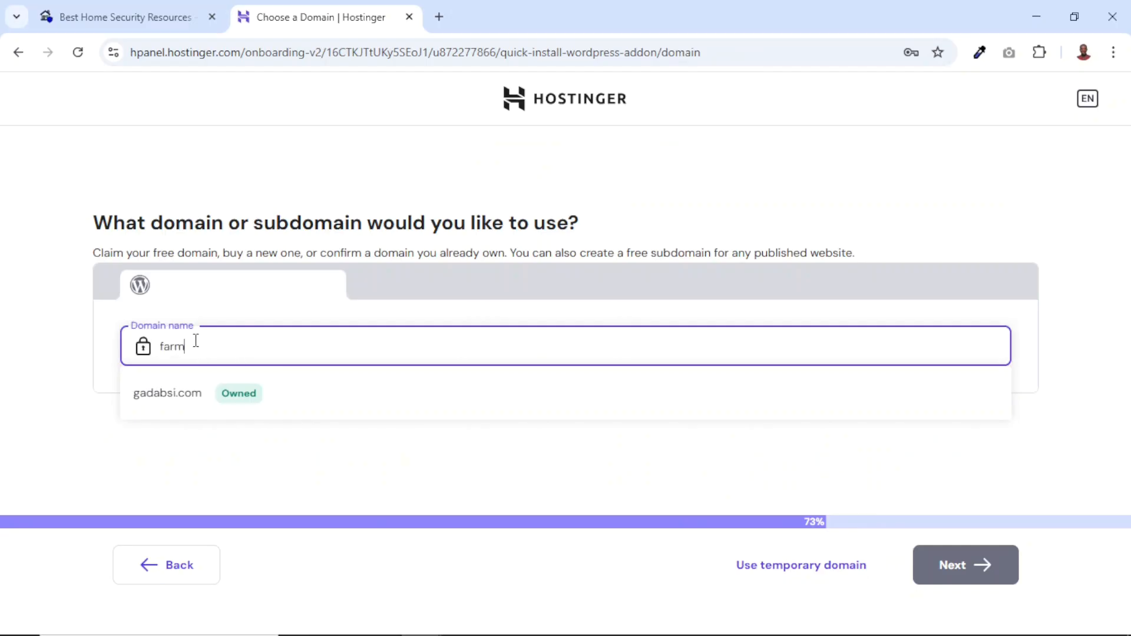
{"action": "type", "text": "preneur"}
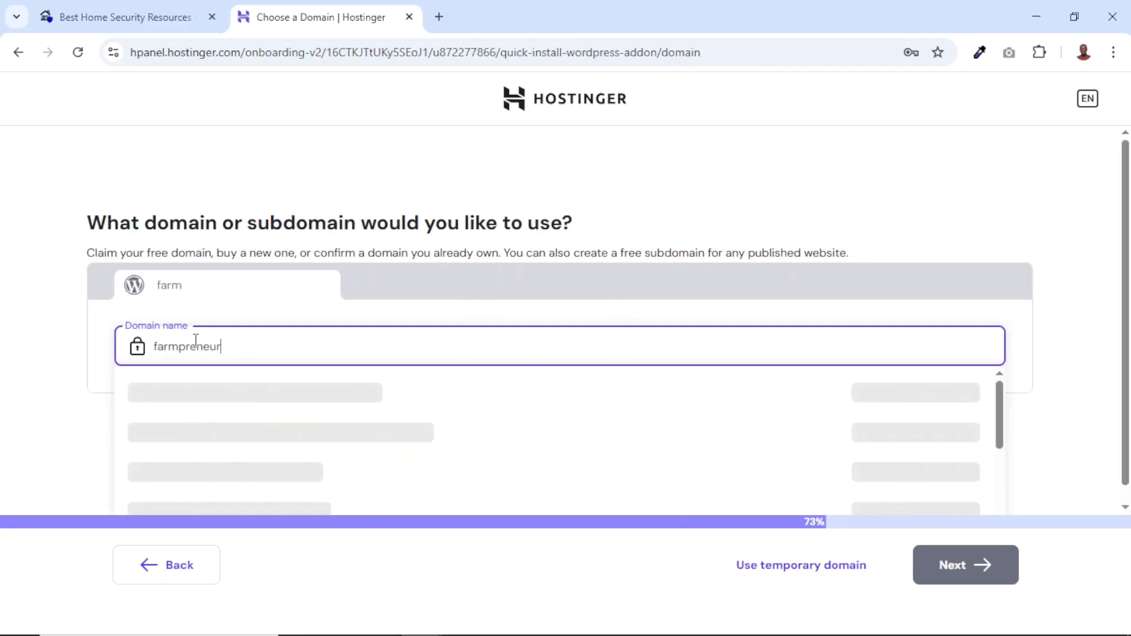
{"action": "type", "text": ".tv"}
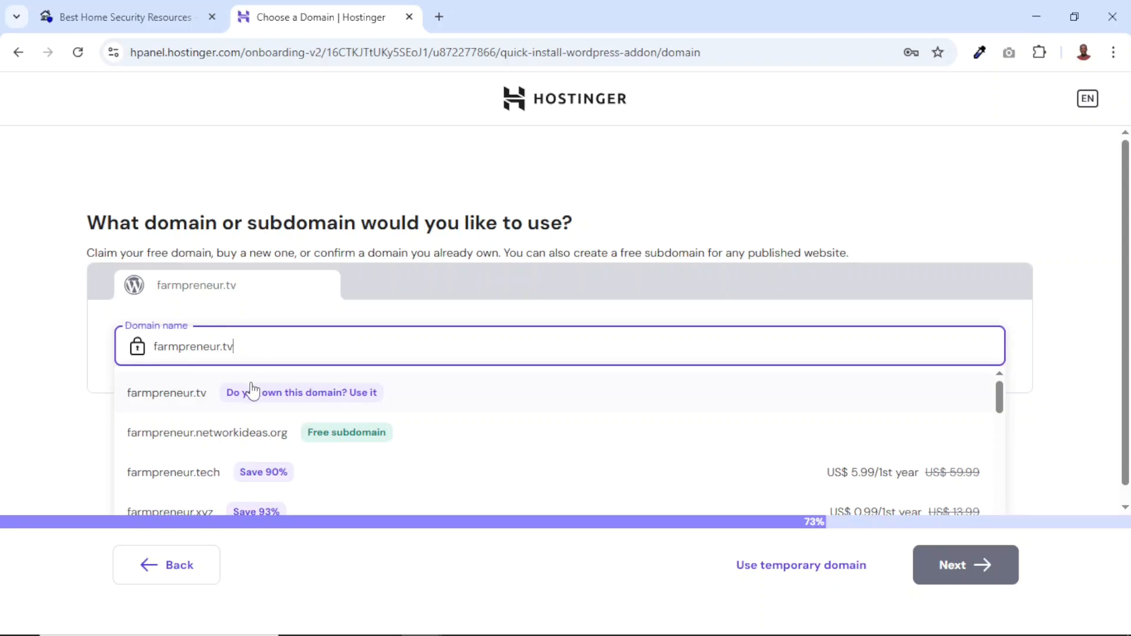
{"action": "left_click", "coordinate": [221, 399]}
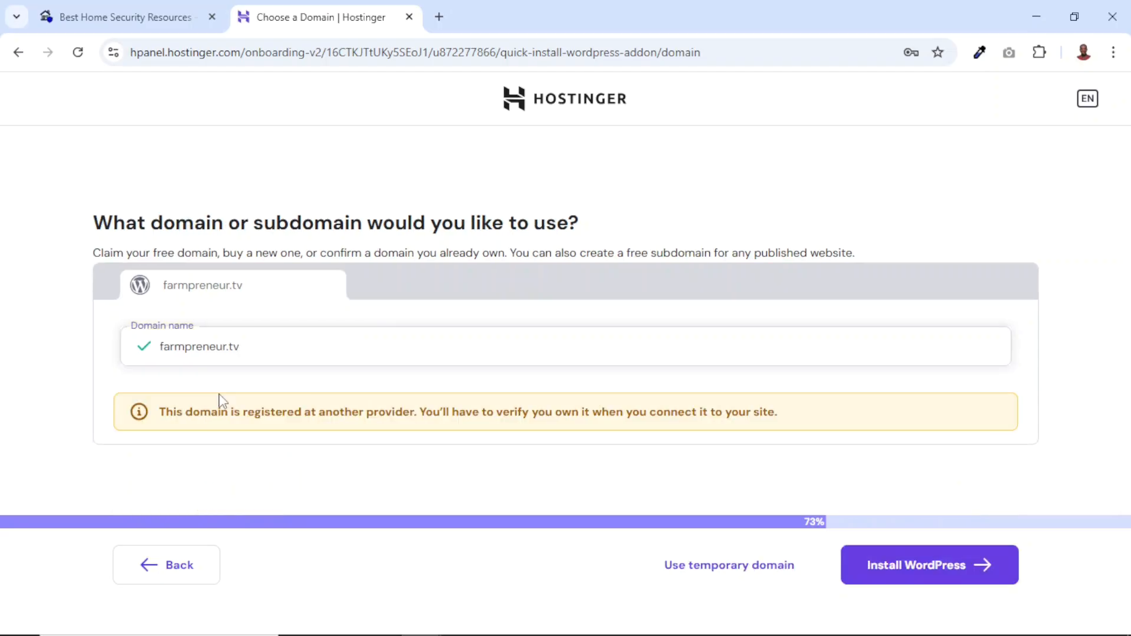
{"action": "left_click", "coordinate": [914, 572]}
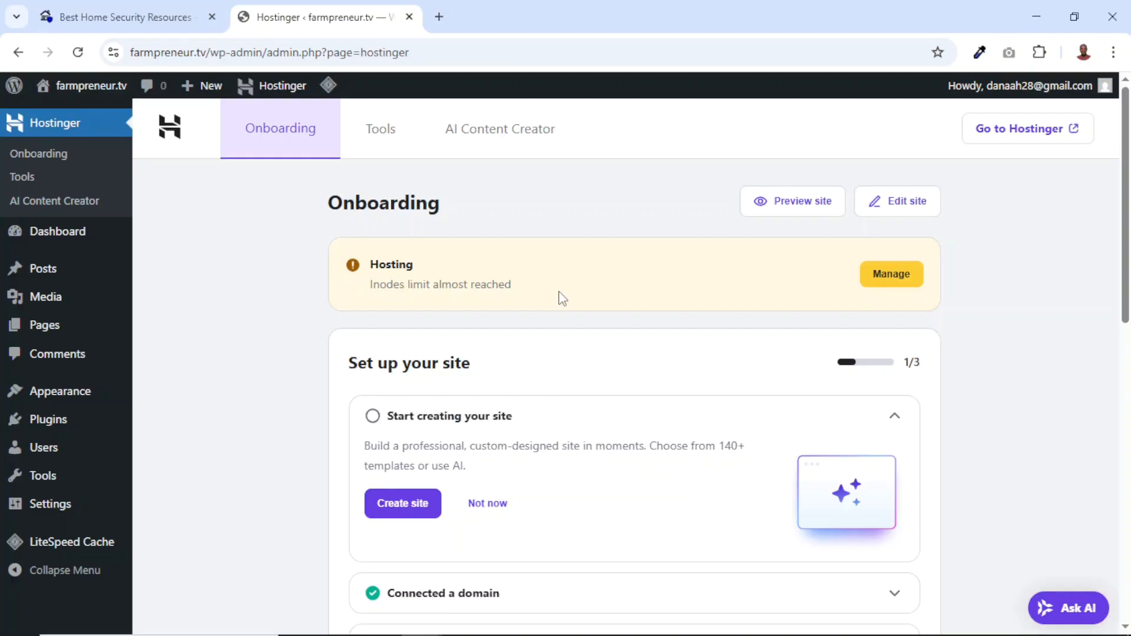
View the new farmpreneur.tv front page in a separate browser tab, look it over and close it
{"action": "mouse_move", "coordinate": [89, 90]}
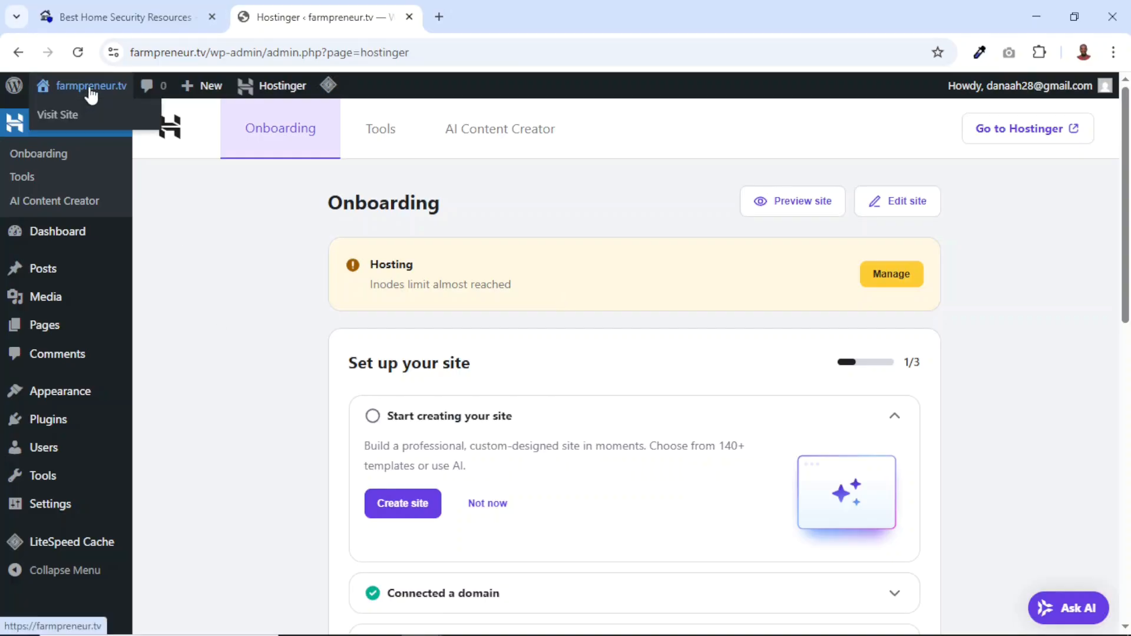
{"action": "right_click", "coordinate": [90, 88]}
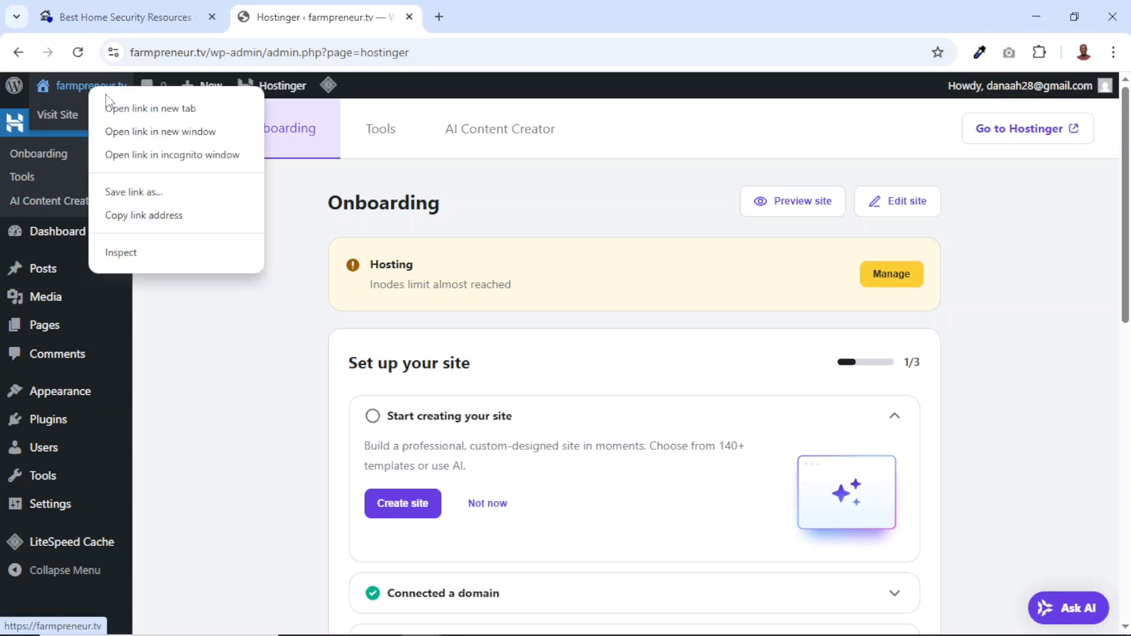
{"action": "left_click", "coordinate": [151, 109]}
{"action": "left_click", "coordinate": [522, 16]}
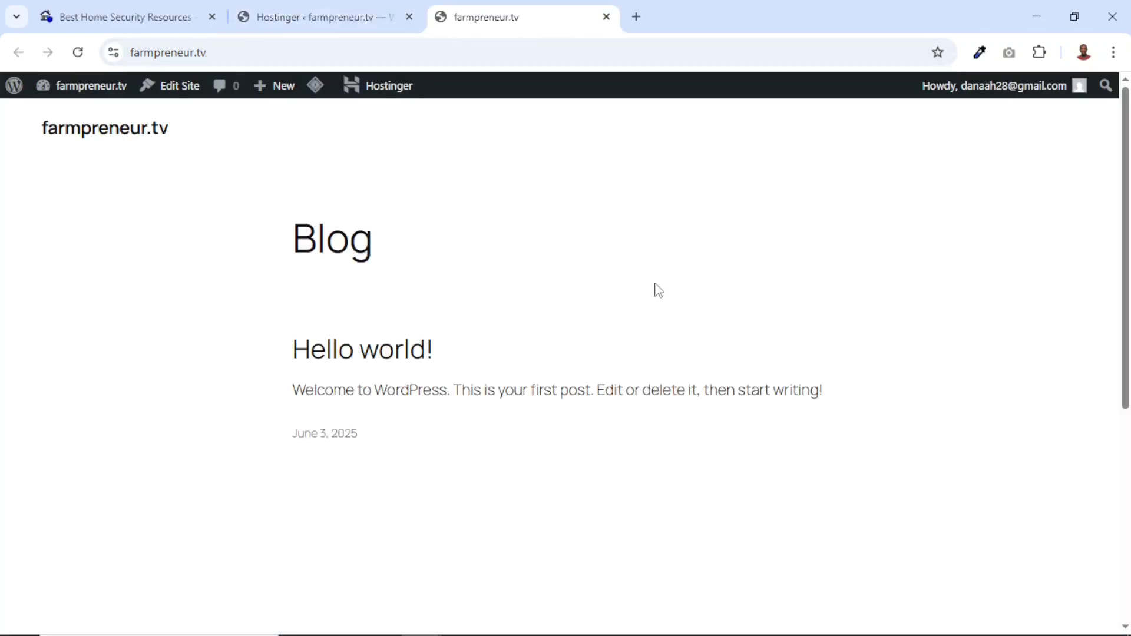
{"action": "scroll", "coordinate": [651, 283], "scroll_direction": "down", "scroll_amount": 5}
{"action": "scroll", "coordinate": [672, 323], "scroll_direction": "up", "scroll_amount": 5}
{"action": "scroll", "coordinate": [771, 356], "scroll_direction": "down", "scroll_amount": 5}
{"action": "scroll", "coordinate": [770, 353], "scroll_direction": "up", "scroll_amount": 5}
{"action": "left_click", "coordinate": [606, 17]}
Compare the Safenesthub homepage with the WordPress admin of farmpreneur.tv, ending in the farmpreneur.tv admin
{"action": "left_click", "coordinate": [125, 16]}
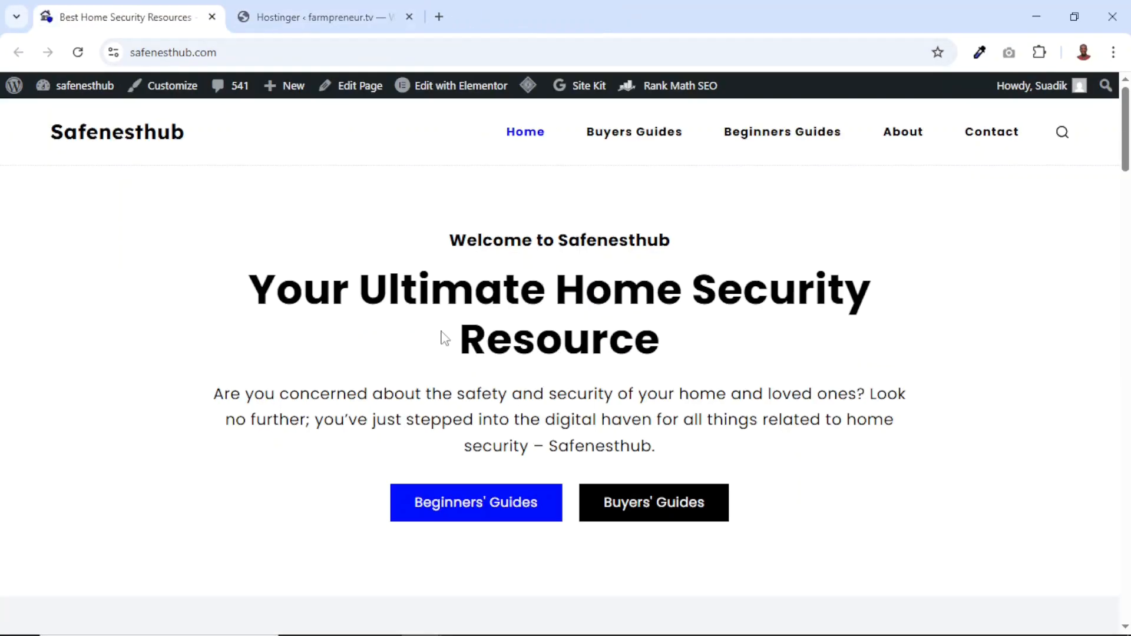
{"action": "left_click", "coordinate": [330, 15]}
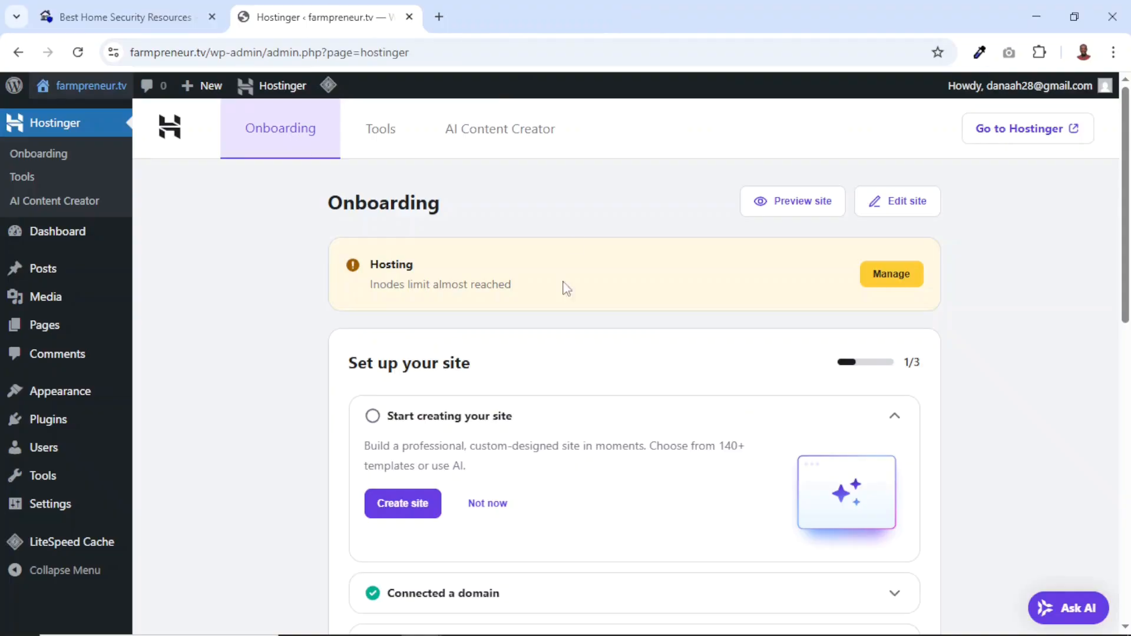
{"action": "left_click", "coordinate": [176, 23]}
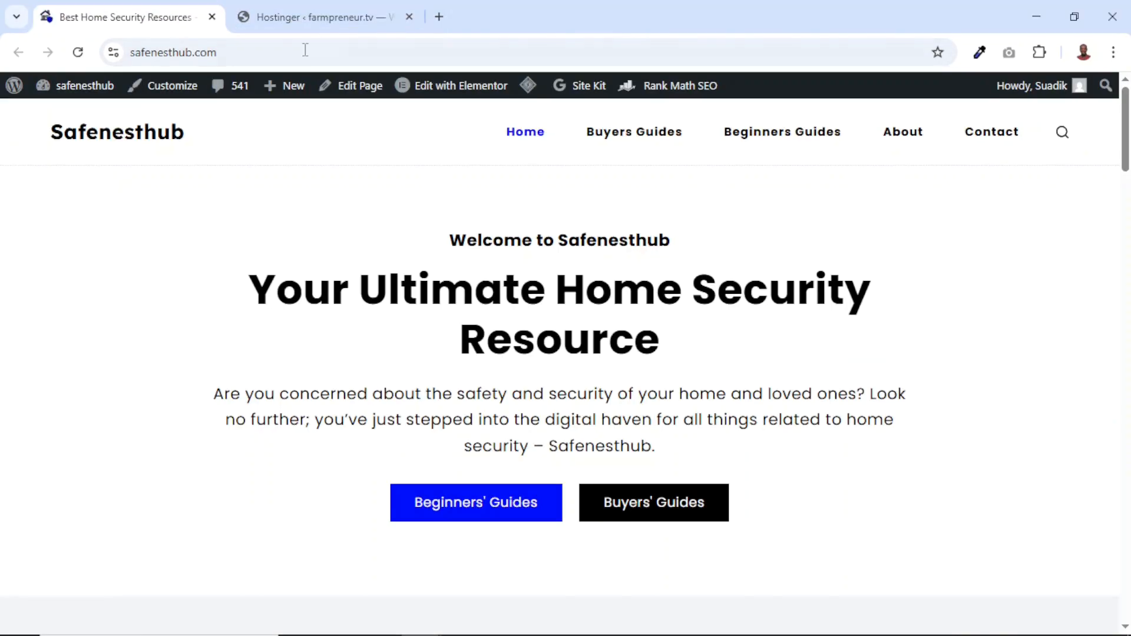
{"action": "left_click", "coordinate": [321, 22]}
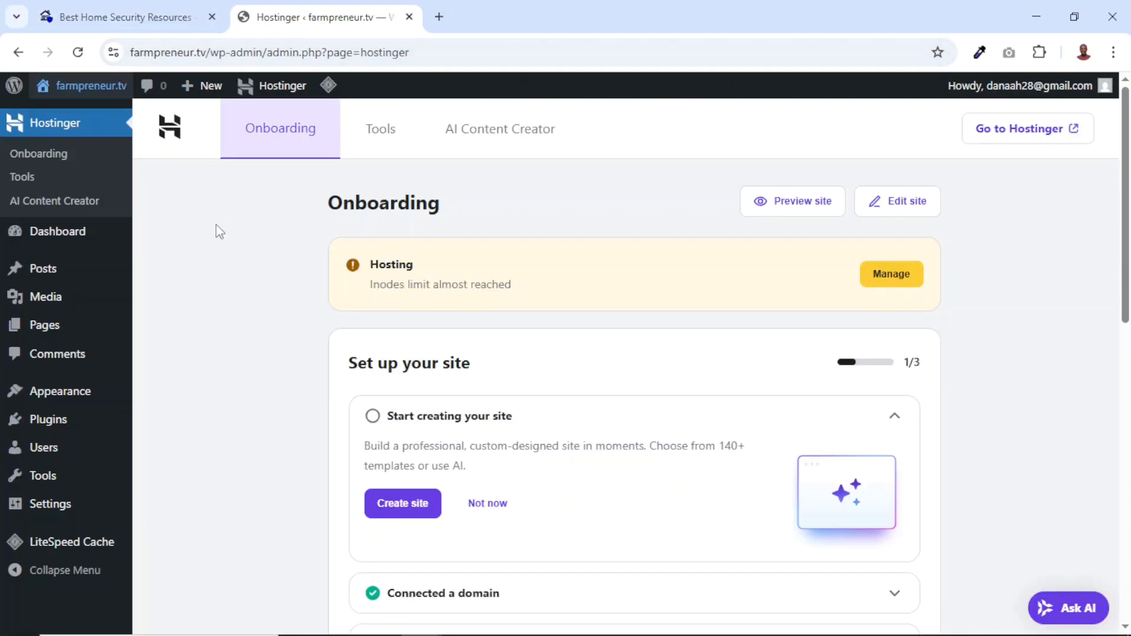
Deactivate all installed plugins on farmpreneur.tv in one bulk action
{"action": "mouse_move", "coordinate": [118, 390]}
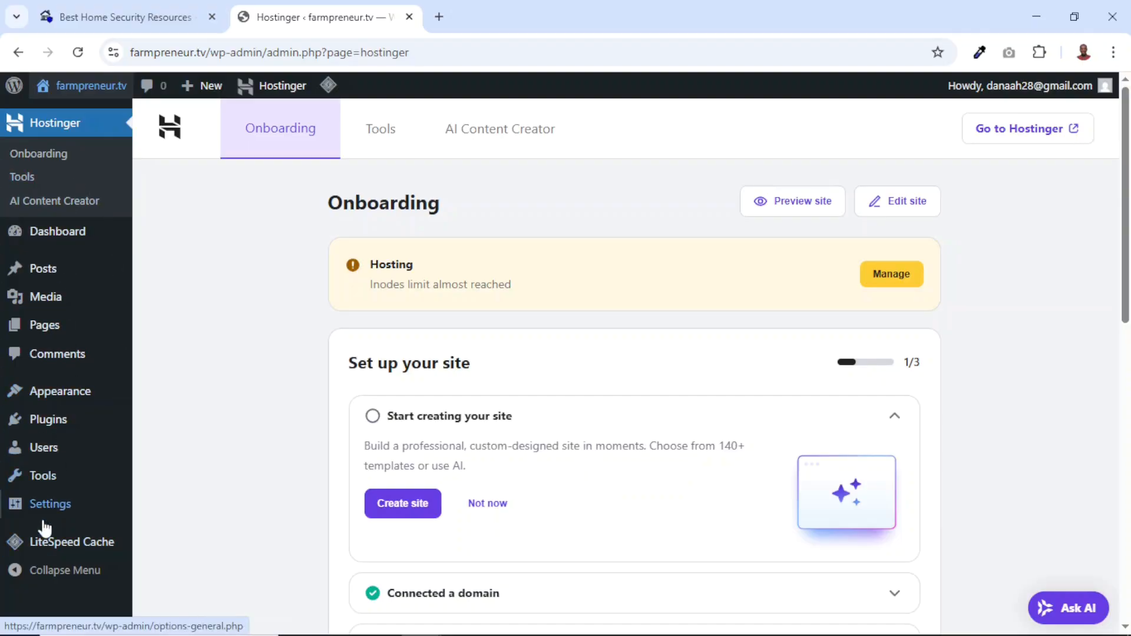
{"action": "left_click", "coordinate": [48, 424]}
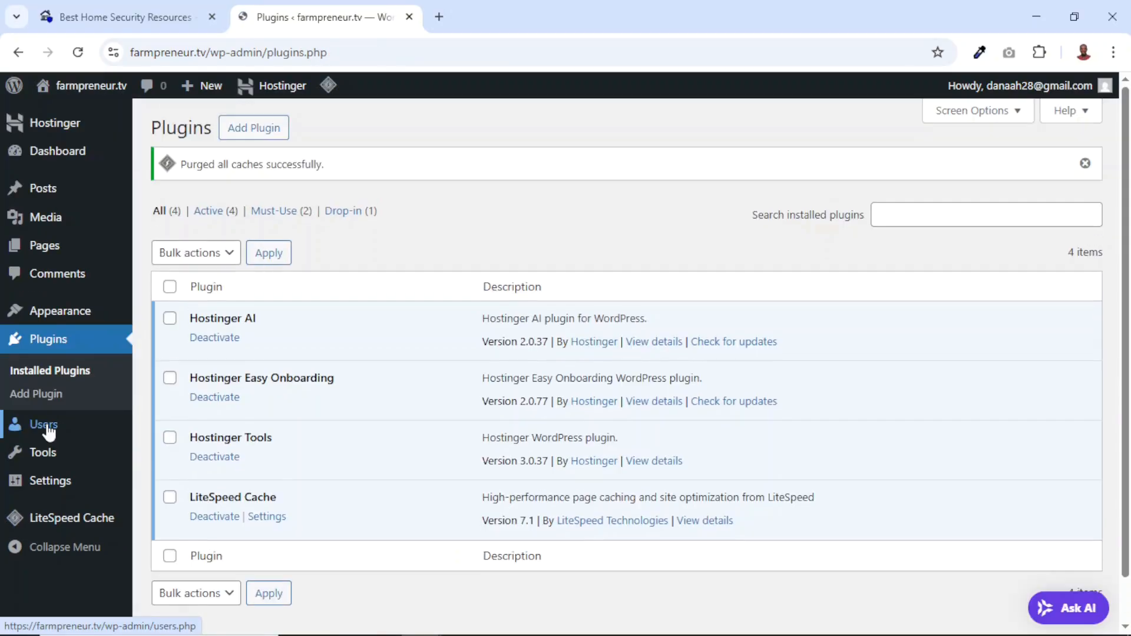
{"action": "left_click", "coordinate": [169, 289]}
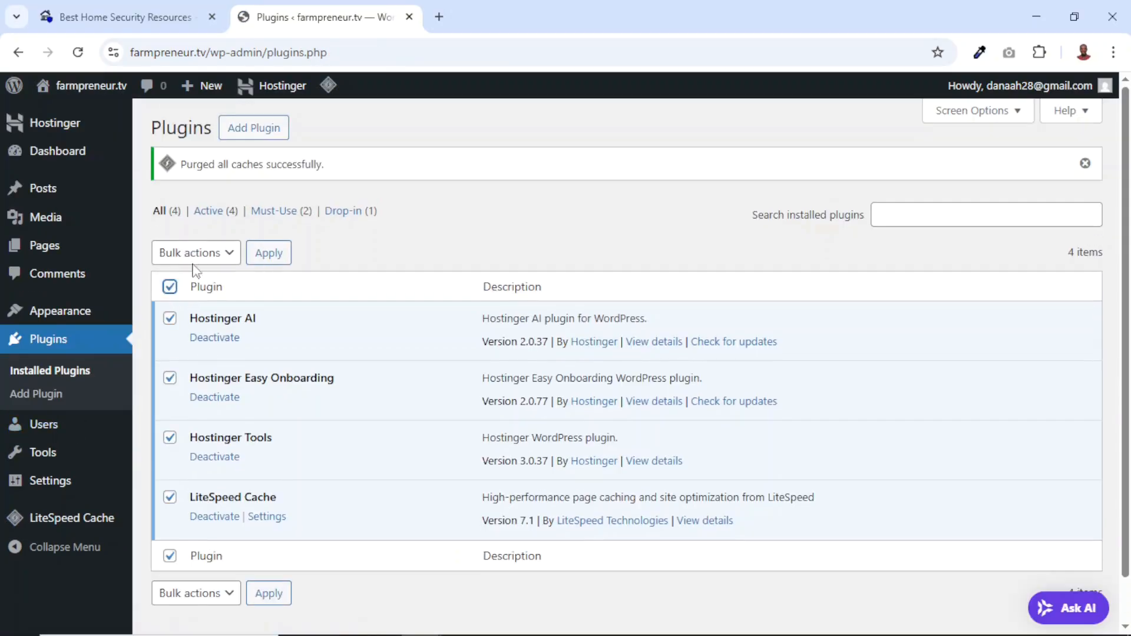
{"action": "left_click", "coordinate": [200, 254]}
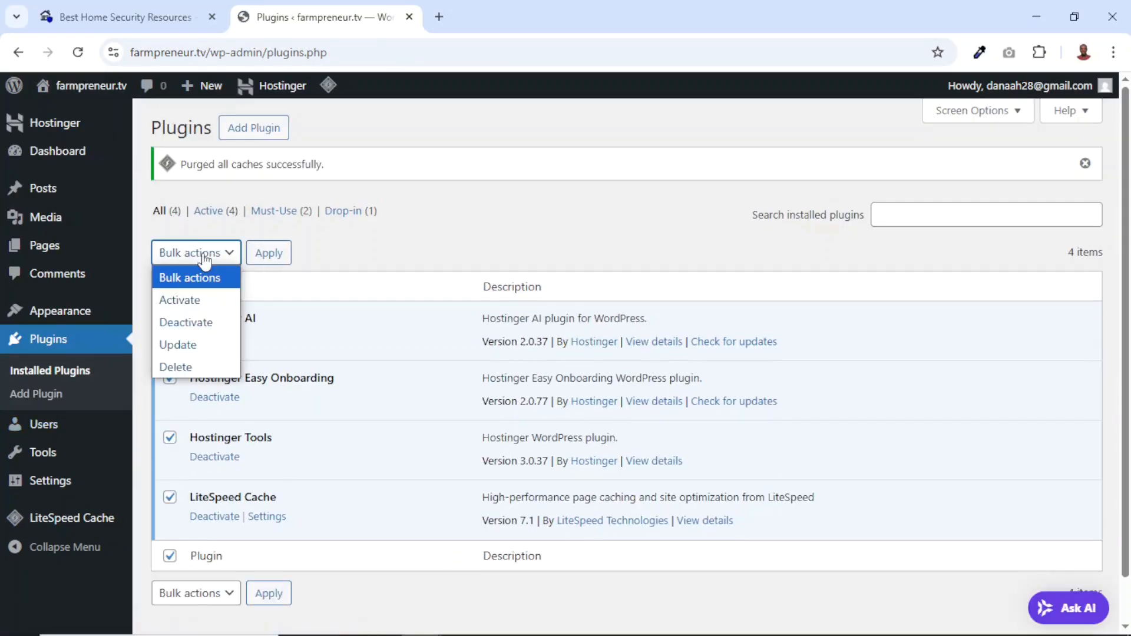
{"action": "left_click", "coordinate": [189, 321]}
{"action": "left_click", "coordinate": [269, 255]}
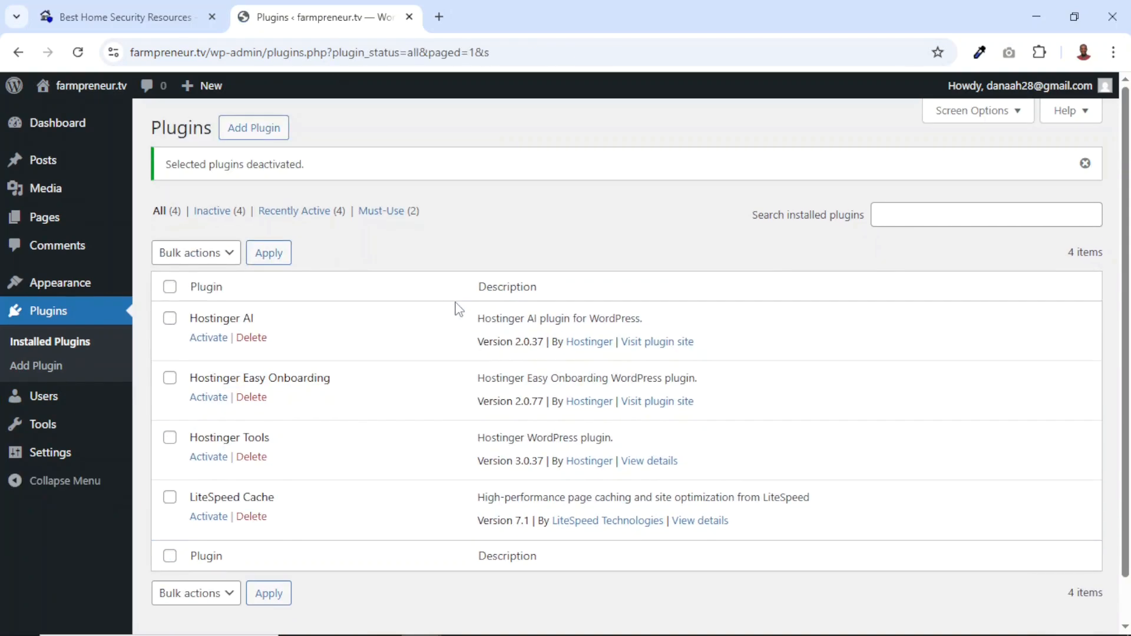
Bulk delete the deactivated Hostinger AI, Hostinger Easy Onboarding, Hostinger Tools and LiteSpeed Cache plugins
{"action": "left_click", "coordinate": [169, 287]}
{"action": "left_click", "coordinate": [200, 255]}
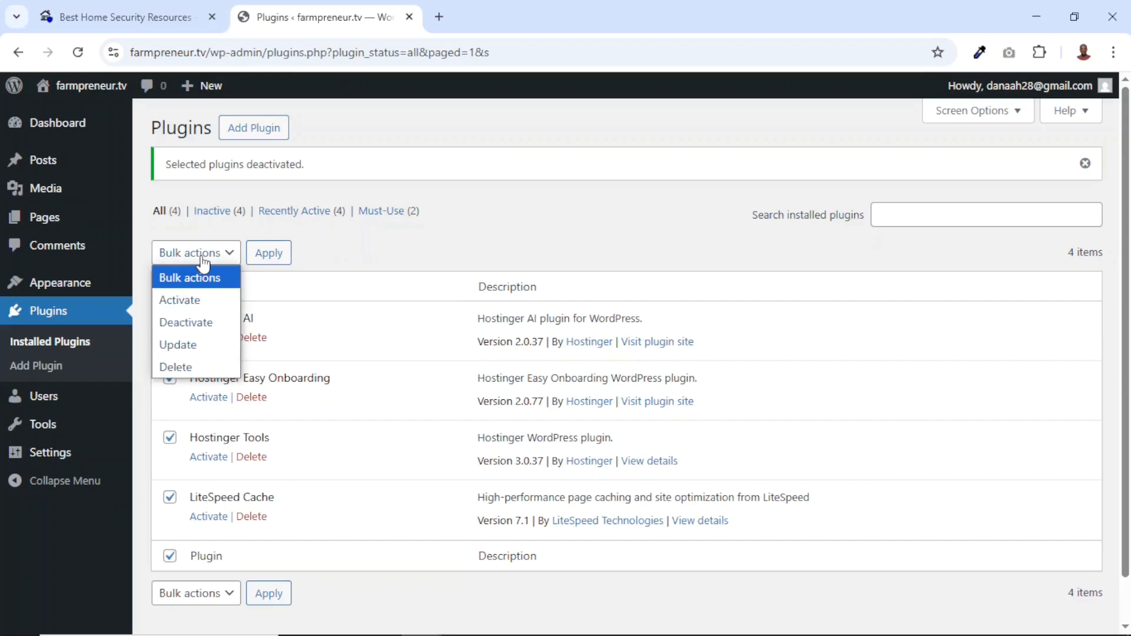
{"action": "left_click", "coordinate": [175, 367]}
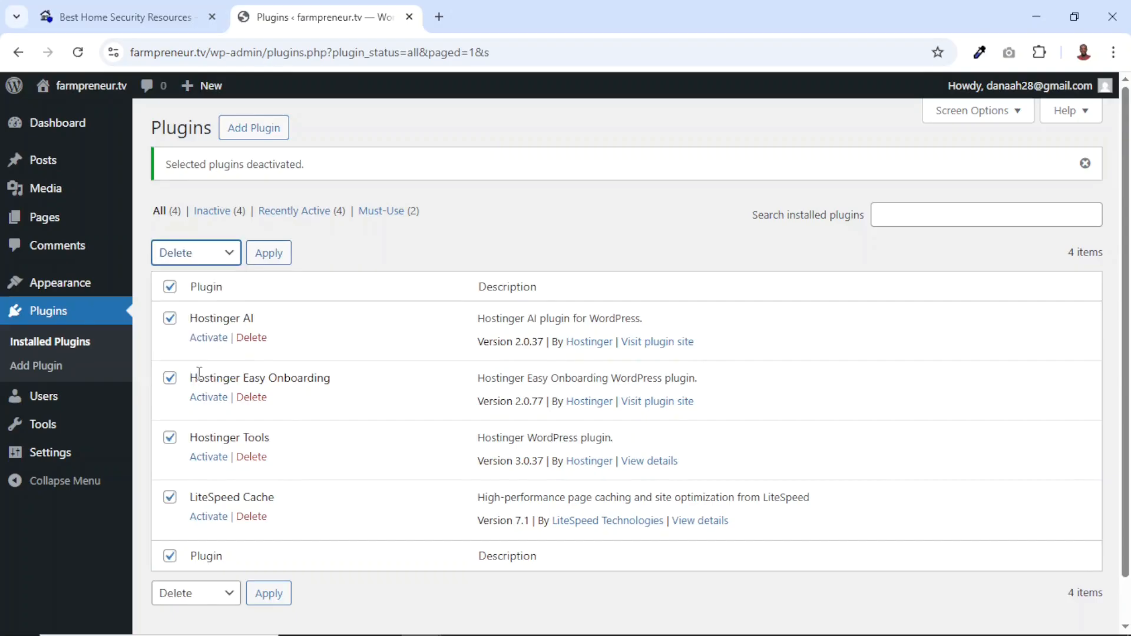
{"action": "left_click", "coordinate": [271, 257]}
{"action": "left_click", "coordinate": [637, 171]}
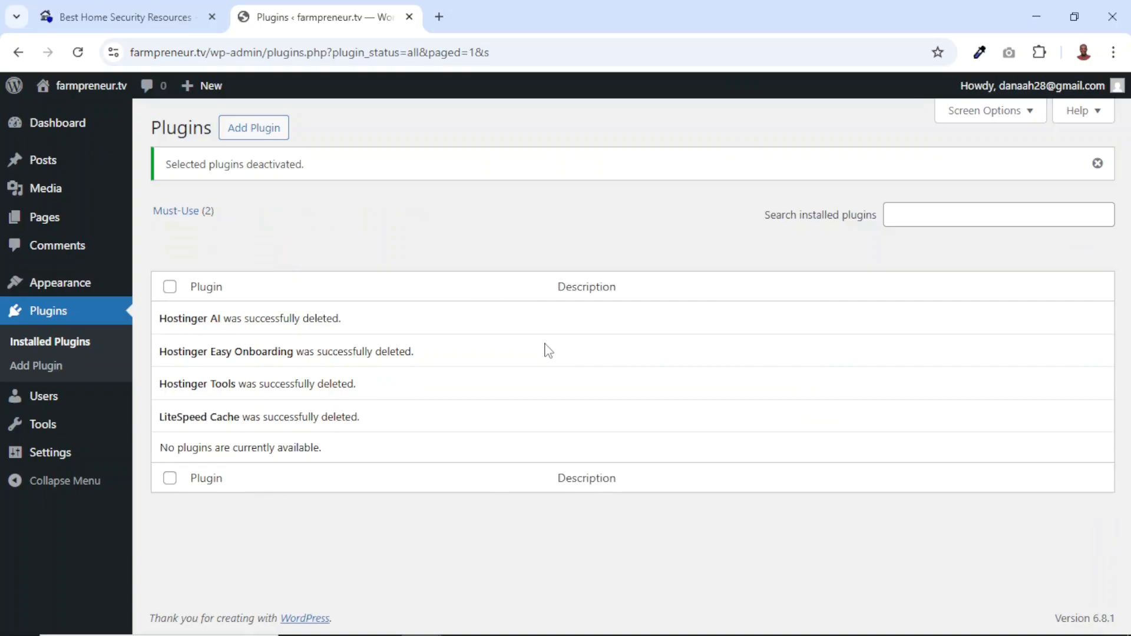
Delete the inactive Twenty Twenty-Four and Twenty Twenty-Three themes from farmpreneur.tv
{"action": "left_click", "coordinate": [53, 289]}
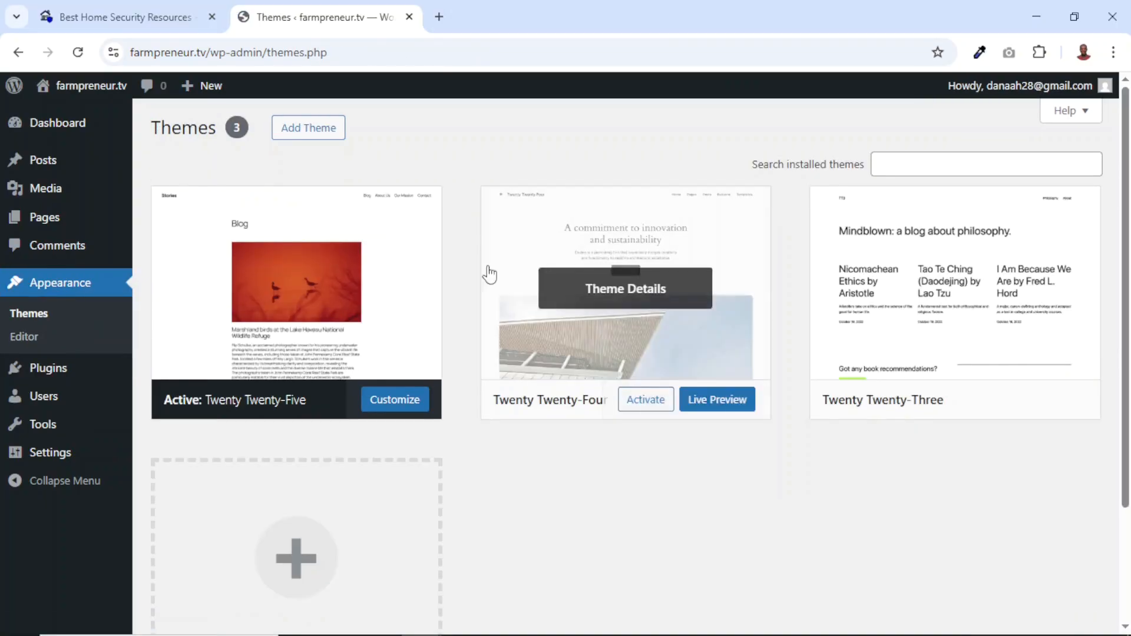
{"action": "mouse_move", "coordinate": [715, 310]}
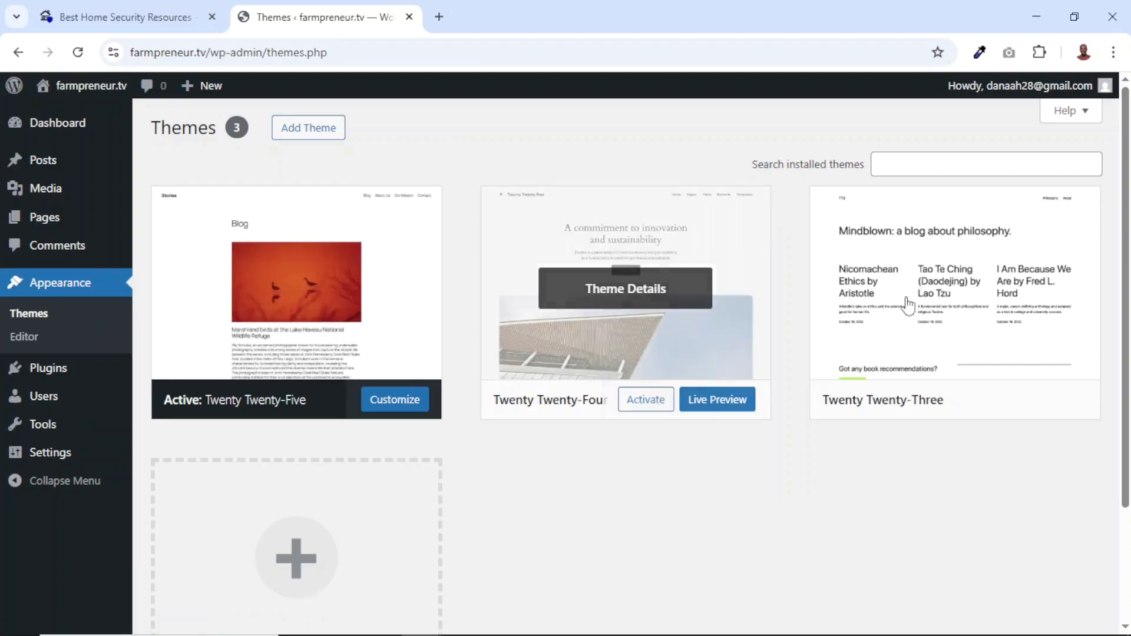
{"action": "left_click", "coordinate": [627, 290]}
{"action": "left_click", "coordinate": [665, 597]}
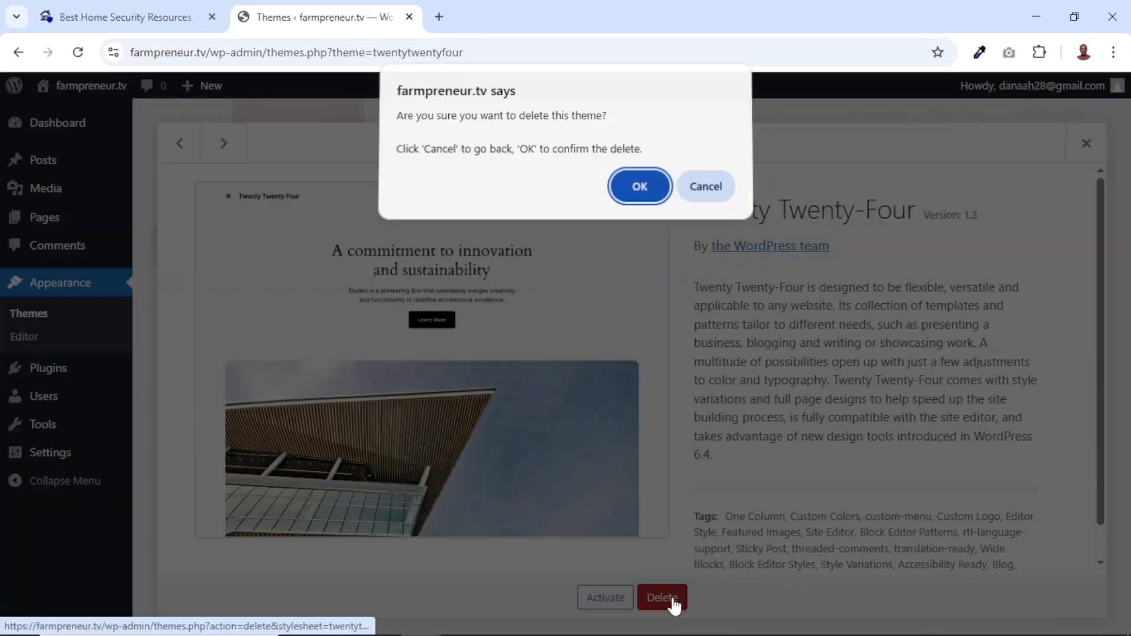
{"action": "left_click", "coordinate": [639, 190]}
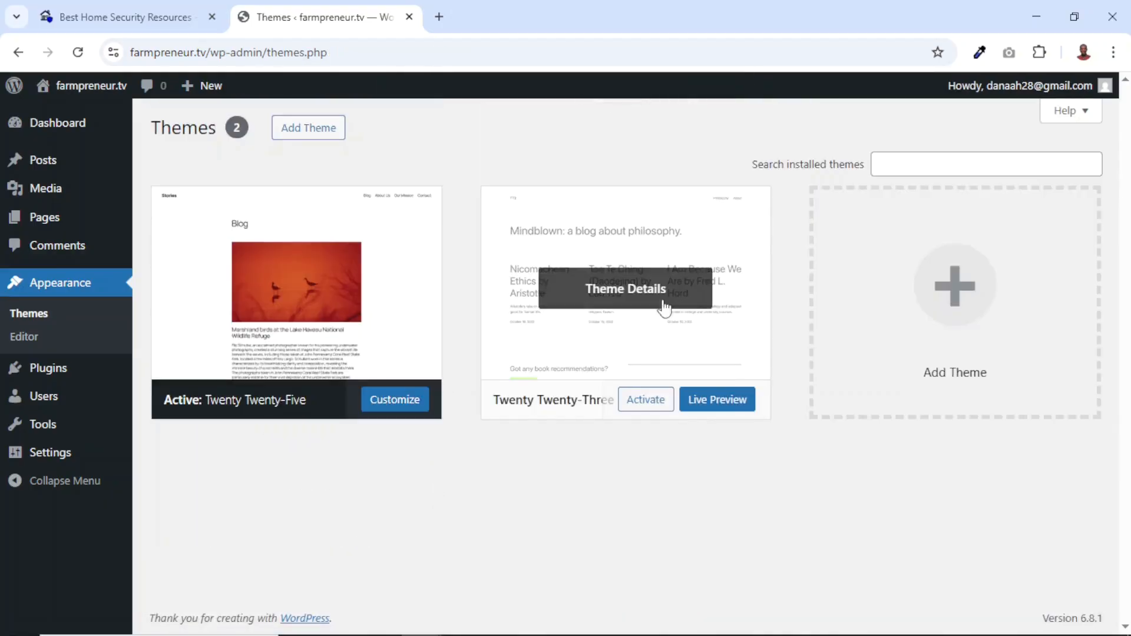
{"action": "left_click", "coordinate": [645, 302]}
{"action": "left_click", "coordinate": [663, 597]}
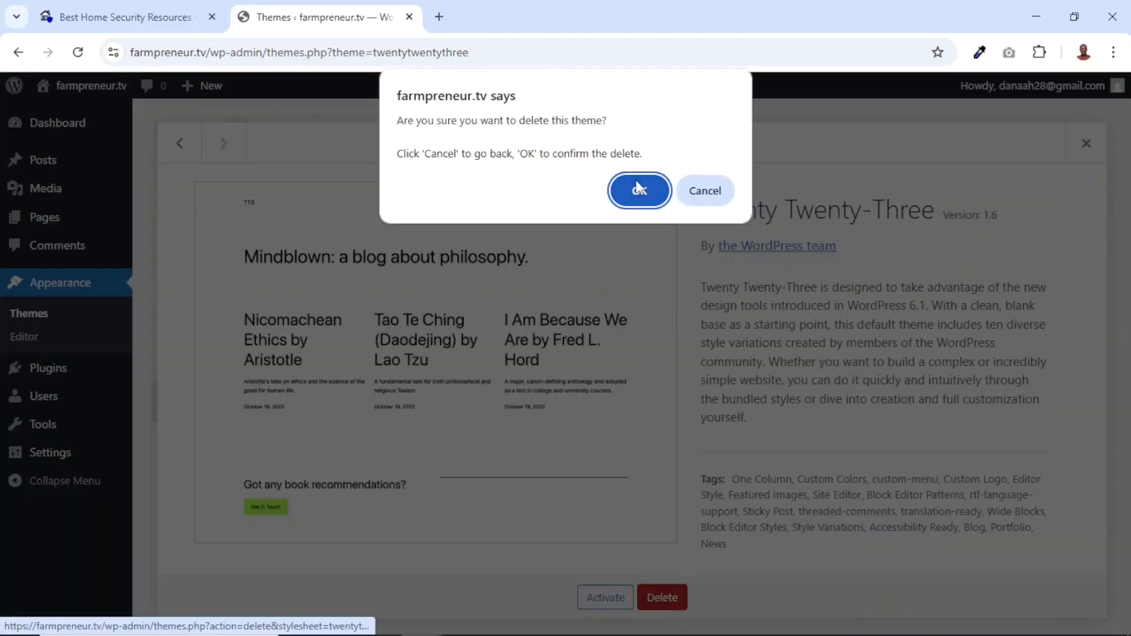
{"action": "left_click", "coordinate": [637, 186]}
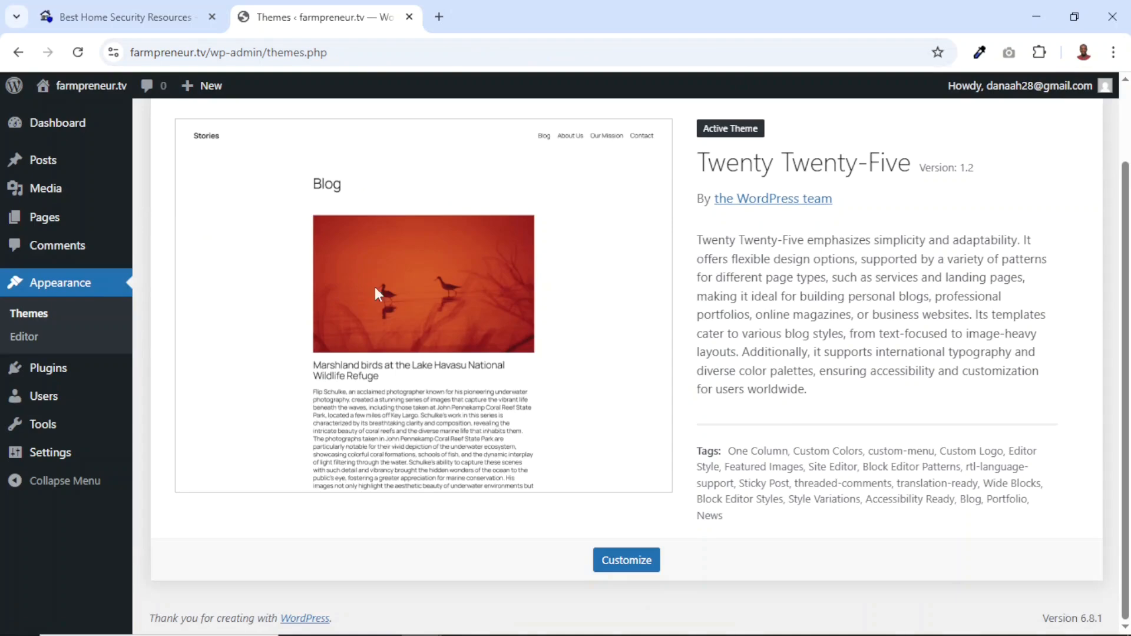
Visit the farmpreneur.tv front page and compare it with the Safenesthub homepage
{"action": "left_click", "coordinate": [98, 89]}
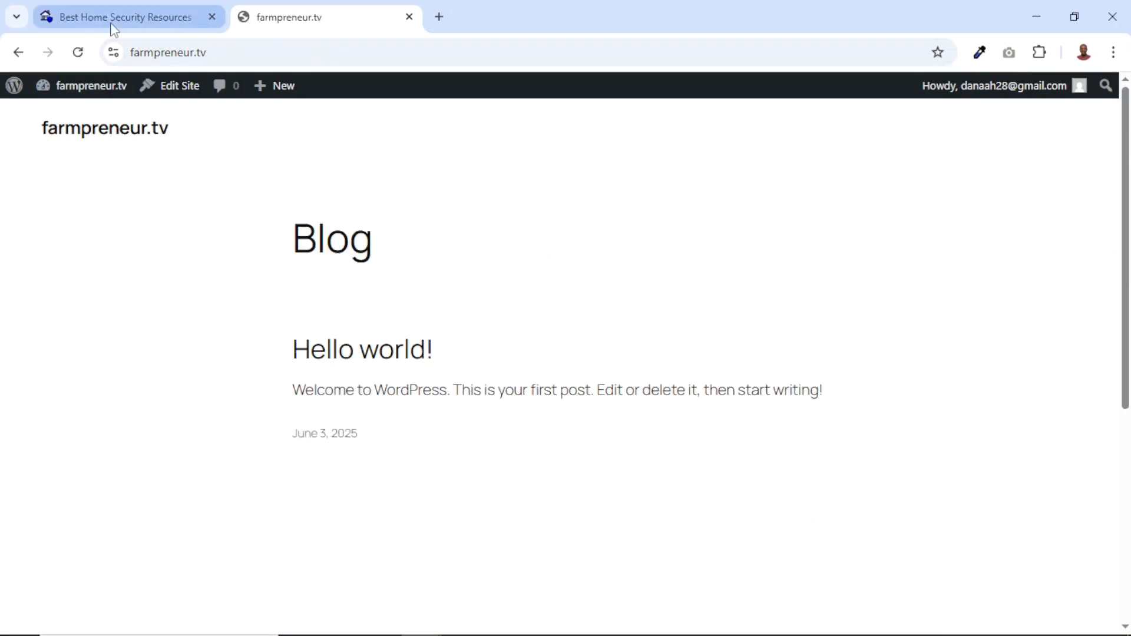
{"action": "left_click", "coordinate": [112, 18]}
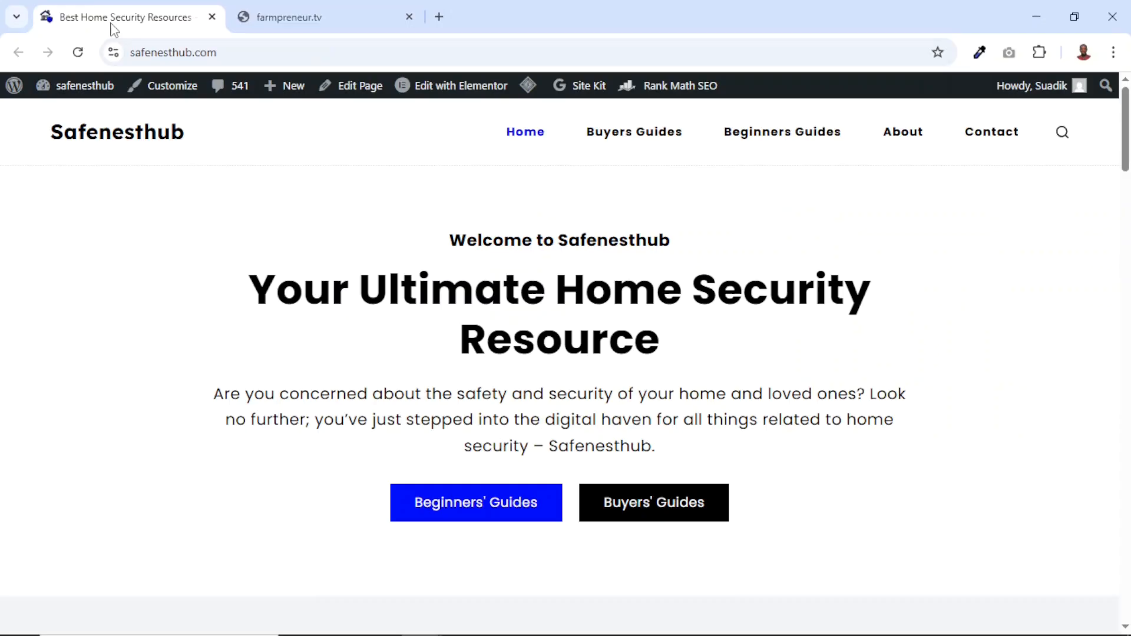
{"action": "left_click", "coordinate": [323, 13]}
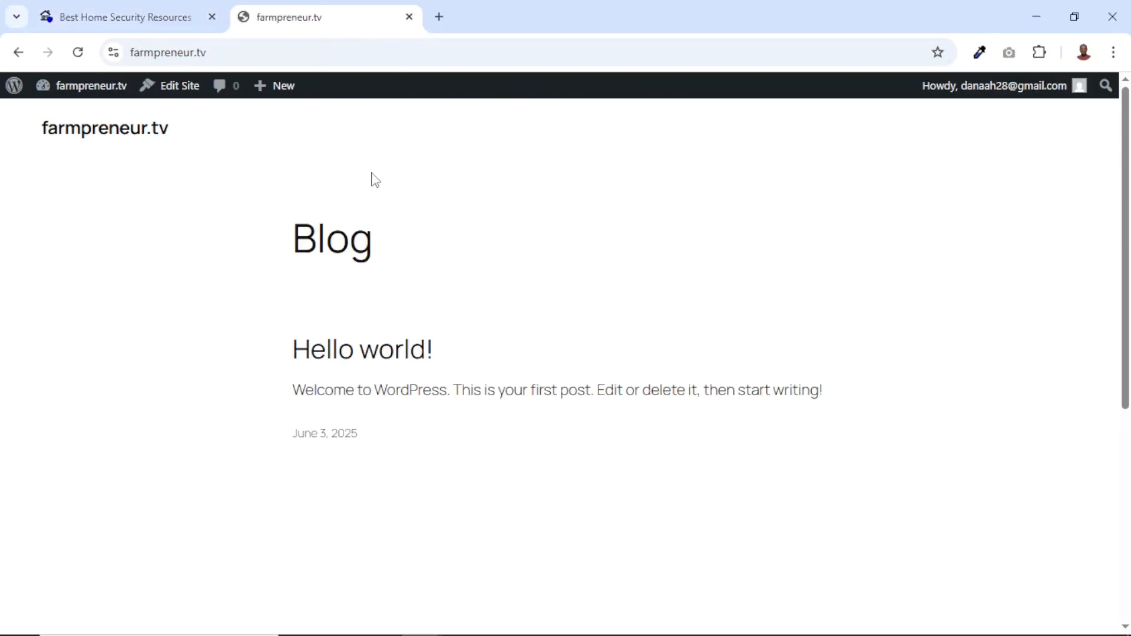
{"action": "left_click", "coordinate": [142, 17]}
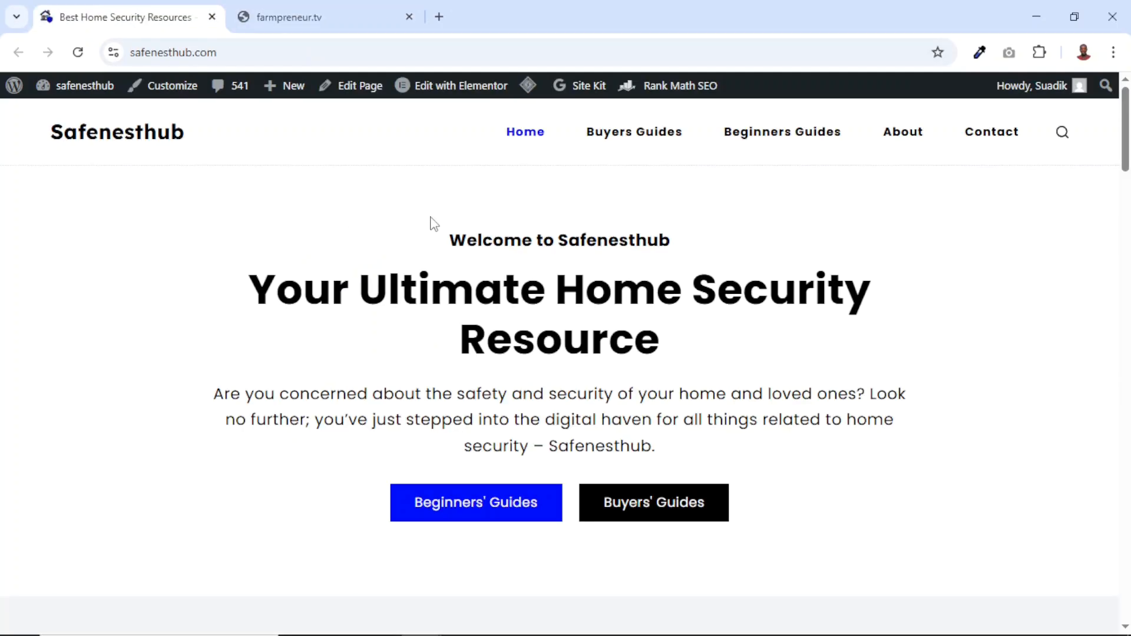
In the Safenesthub admin, search the plugin directory for wpvivid and install Migration, Backup, Staging – WPvivid Backup & Migration
{"action": "mouse_move", "coordinate": [83, 88]}
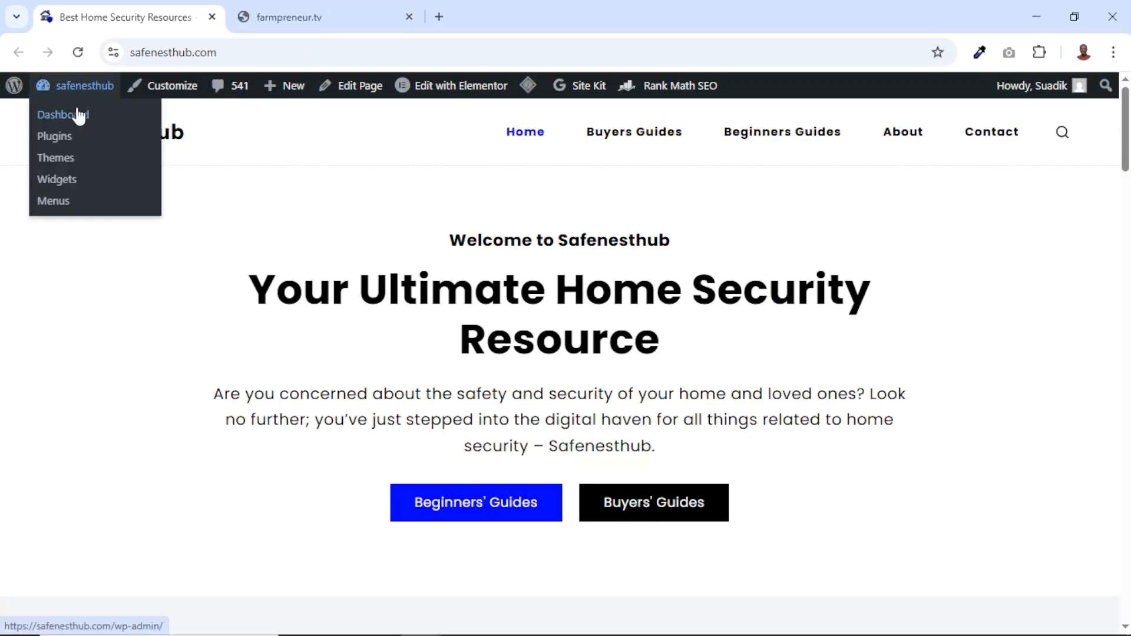
{"action": "left_click", "coordinate": [79, 115]}
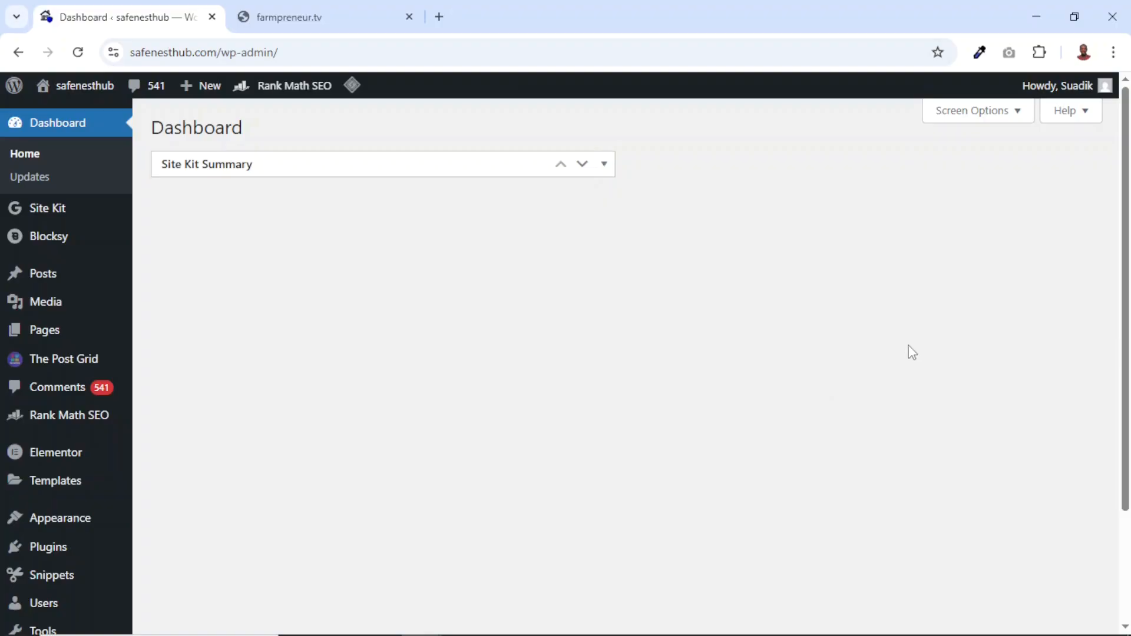
{"action": "mouse_move", "coordinate": [33, 545]}
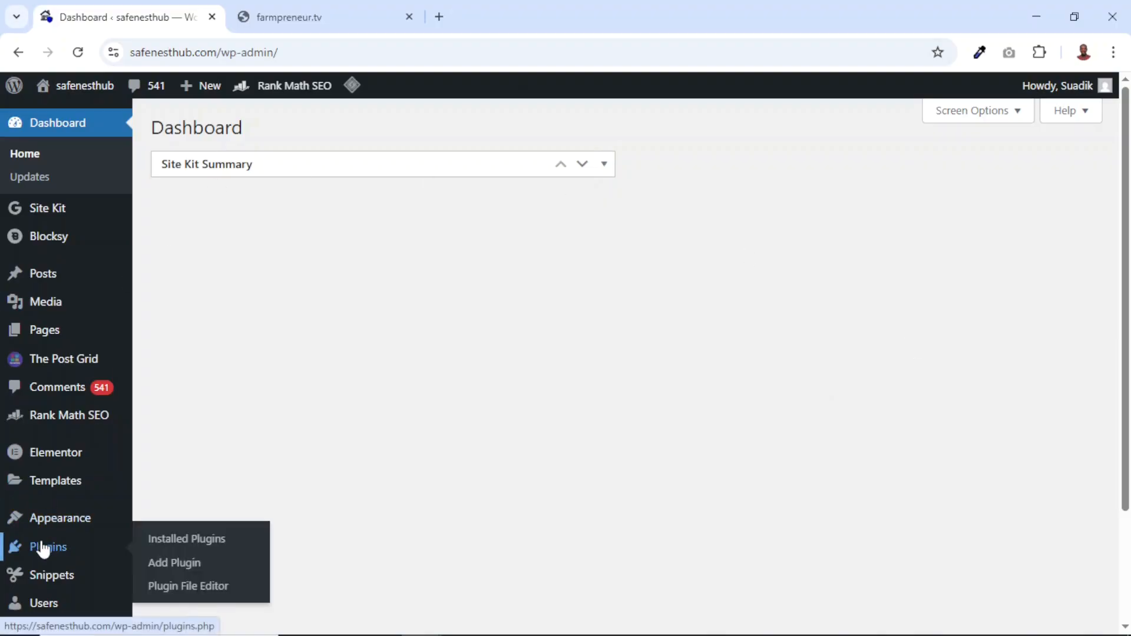
{"action": "left_click", "coordinate": [192, 563]}
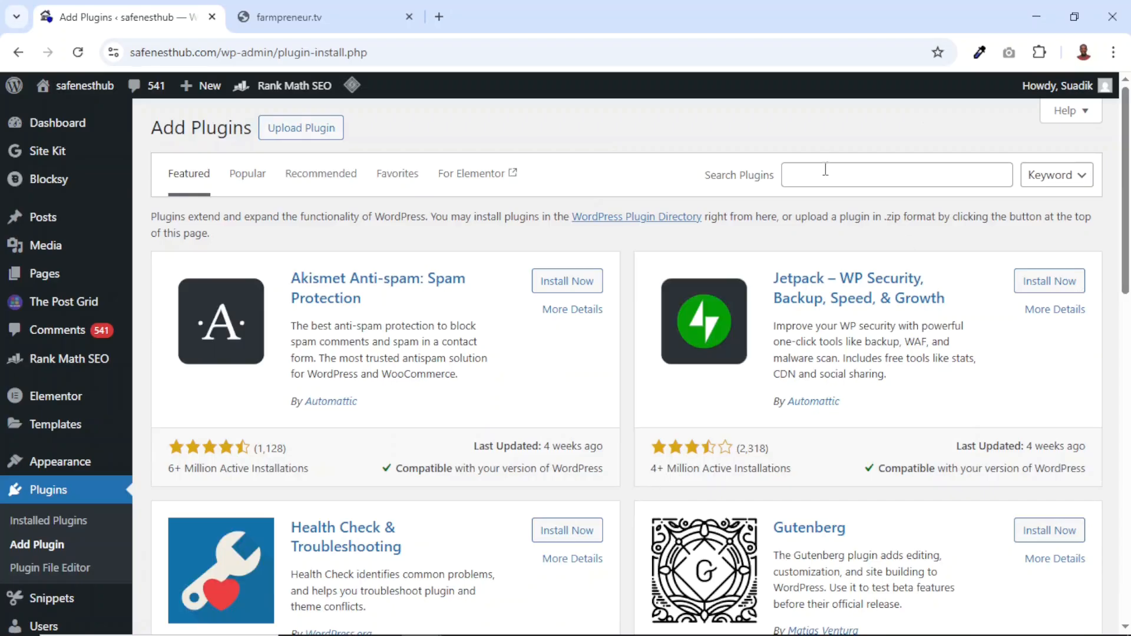
{"action": "left_click", "coordinate": [825, 169]}
{"action": "type", "text": "wpvivid"}
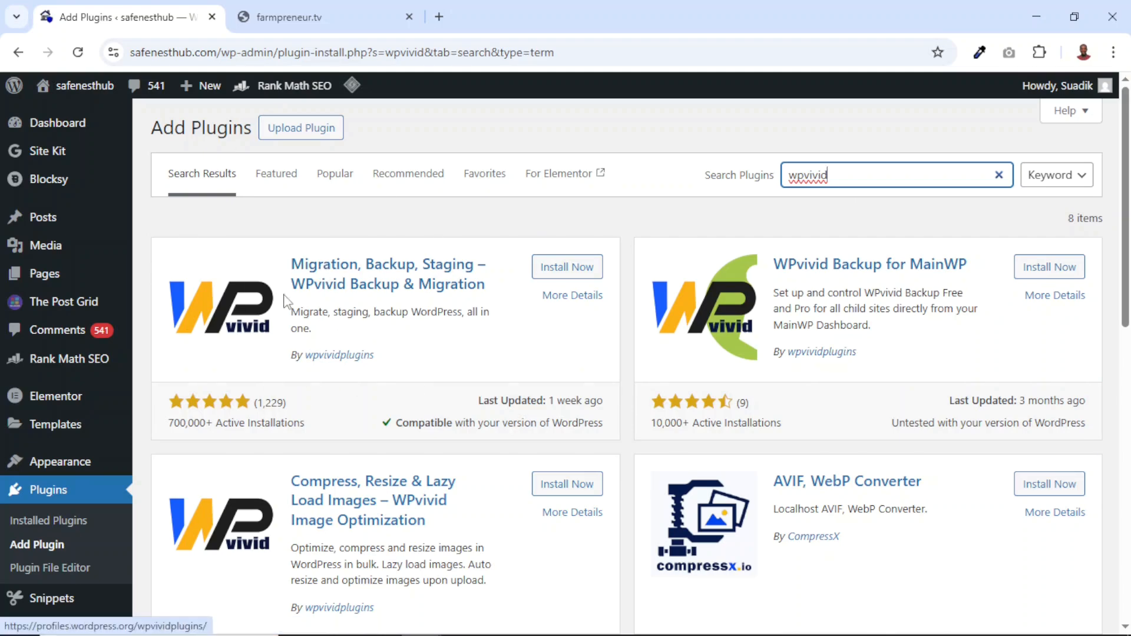
{"action": "left_click", "coordinate": [579, 274]}
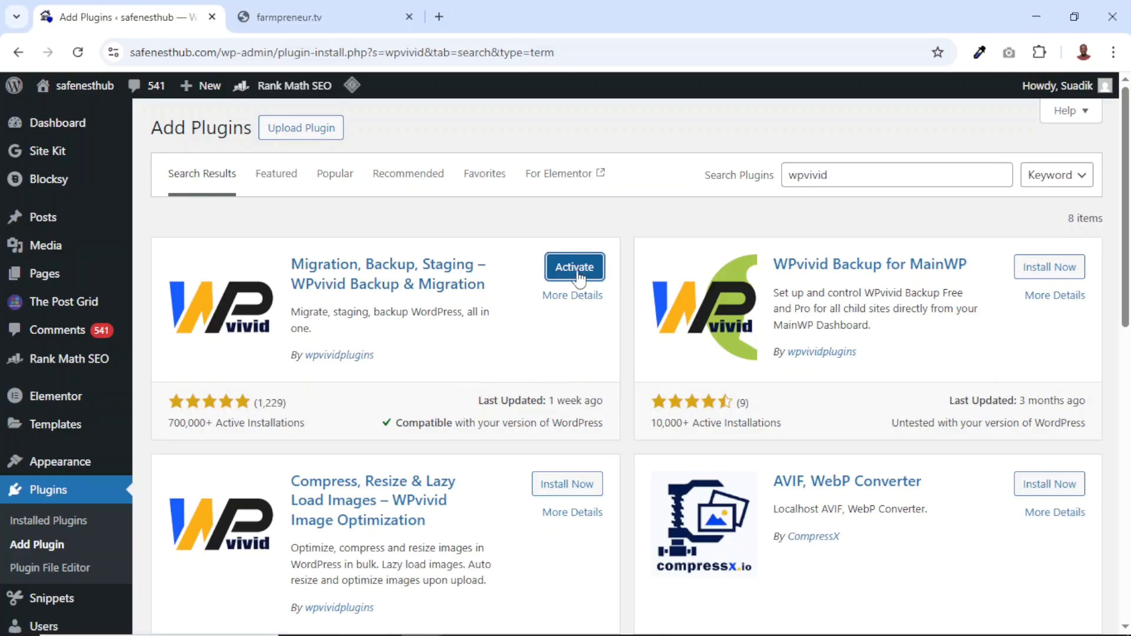
Activate WPvivid Backup & Migration on safenesthub.com and run a manual backup of database and files saved locally
{"action": "left_click", "coordinate": [580, 269]}
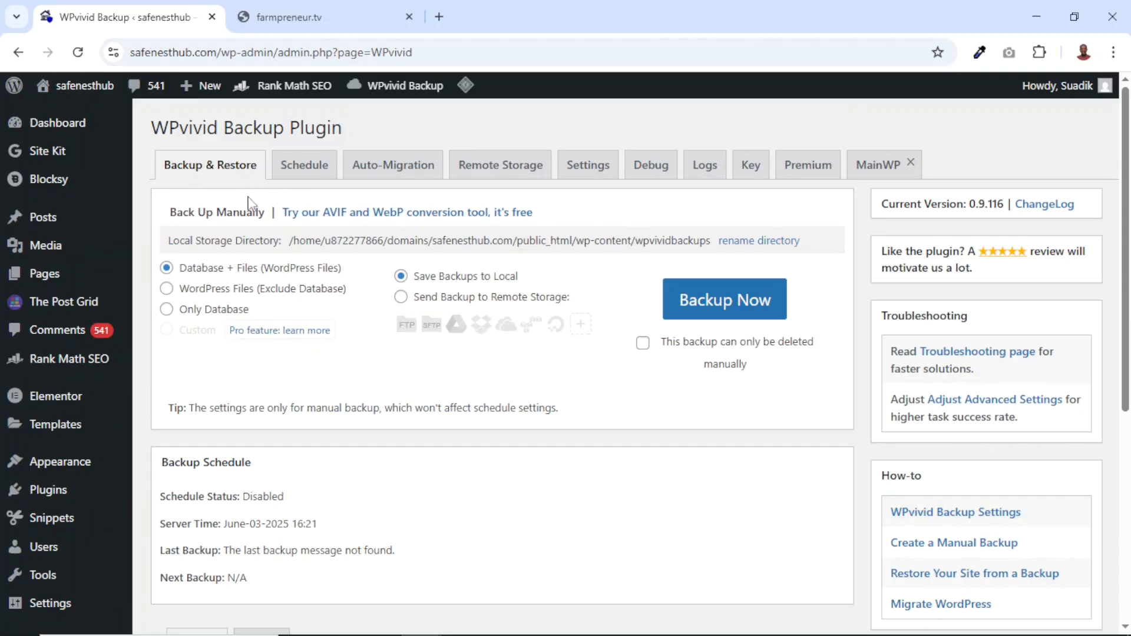
{"action": "scroll", "coordinate": [235, 368], "scroll_direction": "down", "scroll_amount": 2}
{"action": "scroll", "coordinate": [236, 368], "scroll_direction": "down", "scroll_amount": 2}
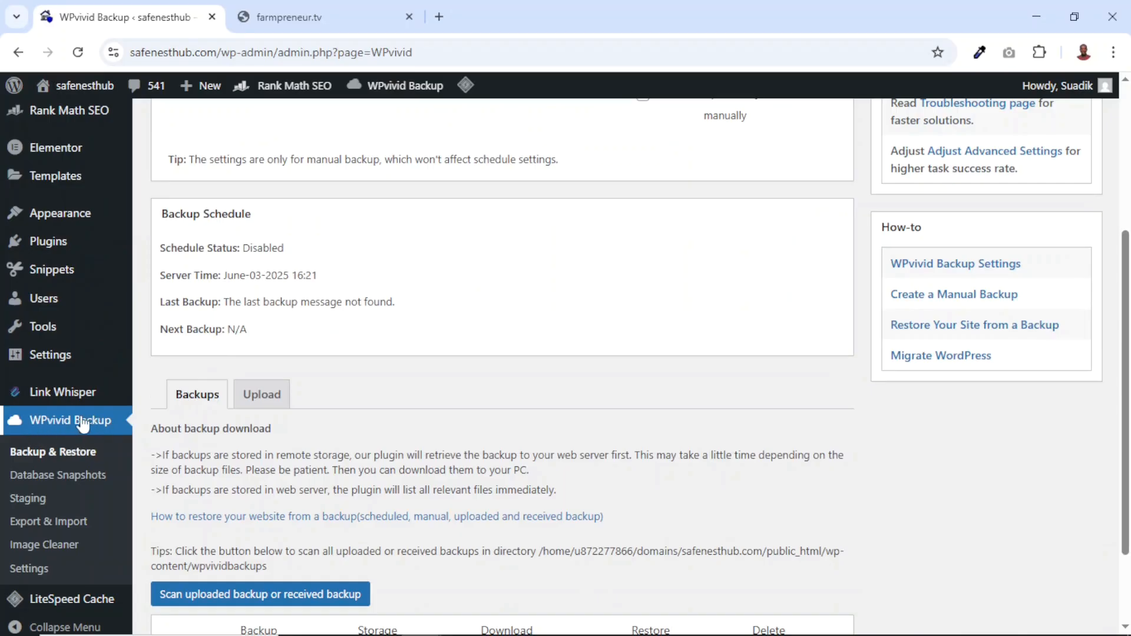
{"action": "left_click", "coordinate": [40, 459]}
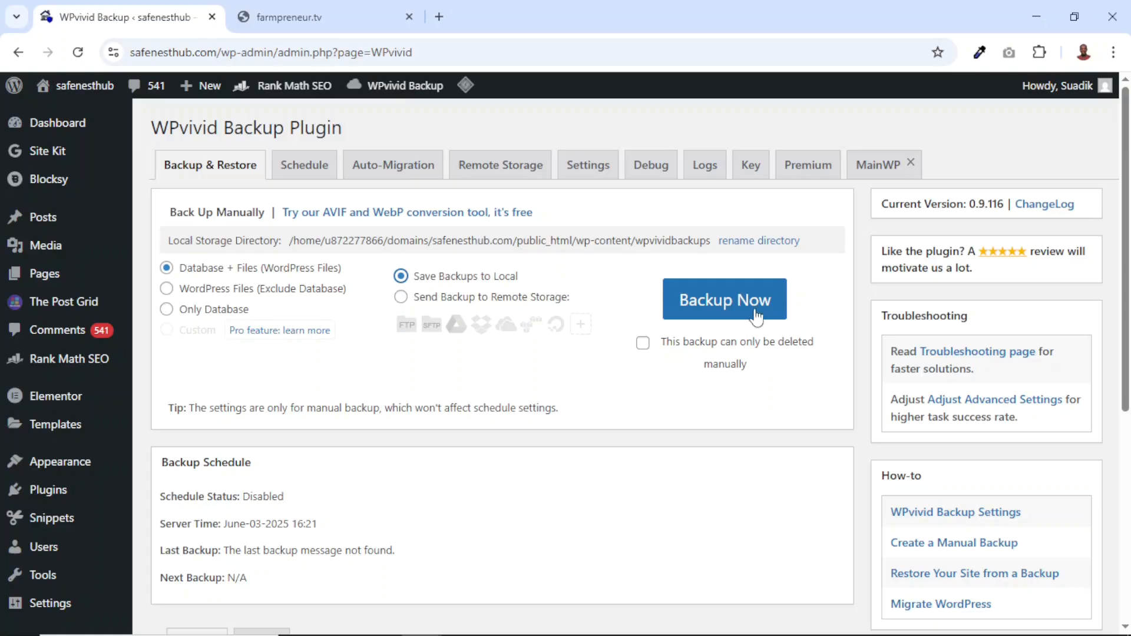
{"action": "left_click", "coordinate": [718, 311]}
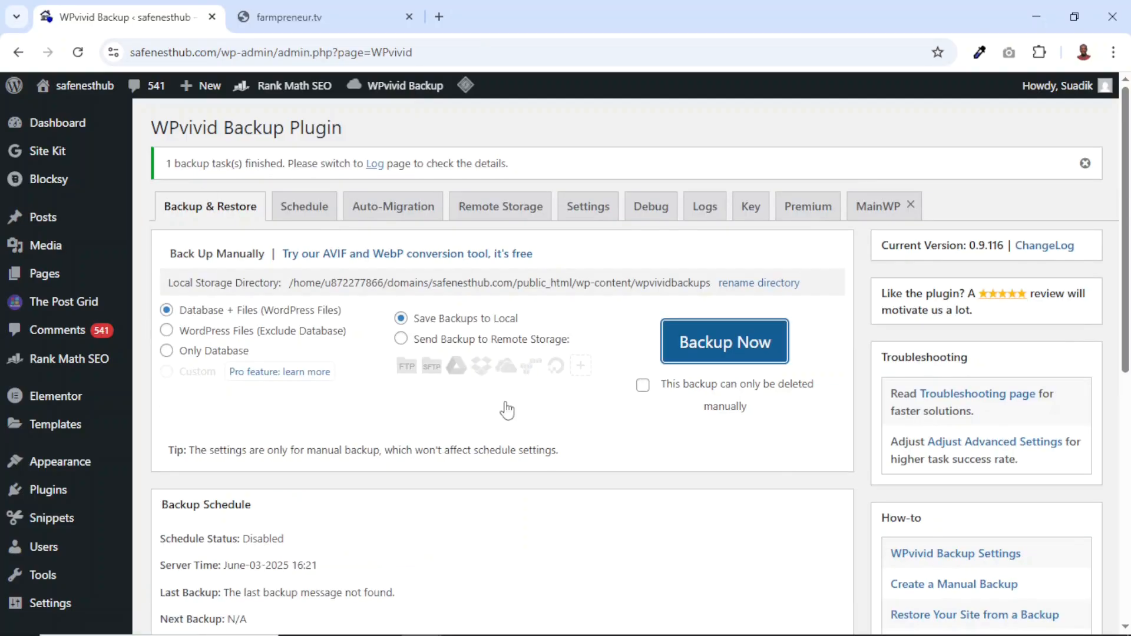
Download the finished Safenesthub backup zip to the computer
{"action": "scroll", "coordinate": [568, 487], "scroll_direction": "down", "scroll_amount": 8}
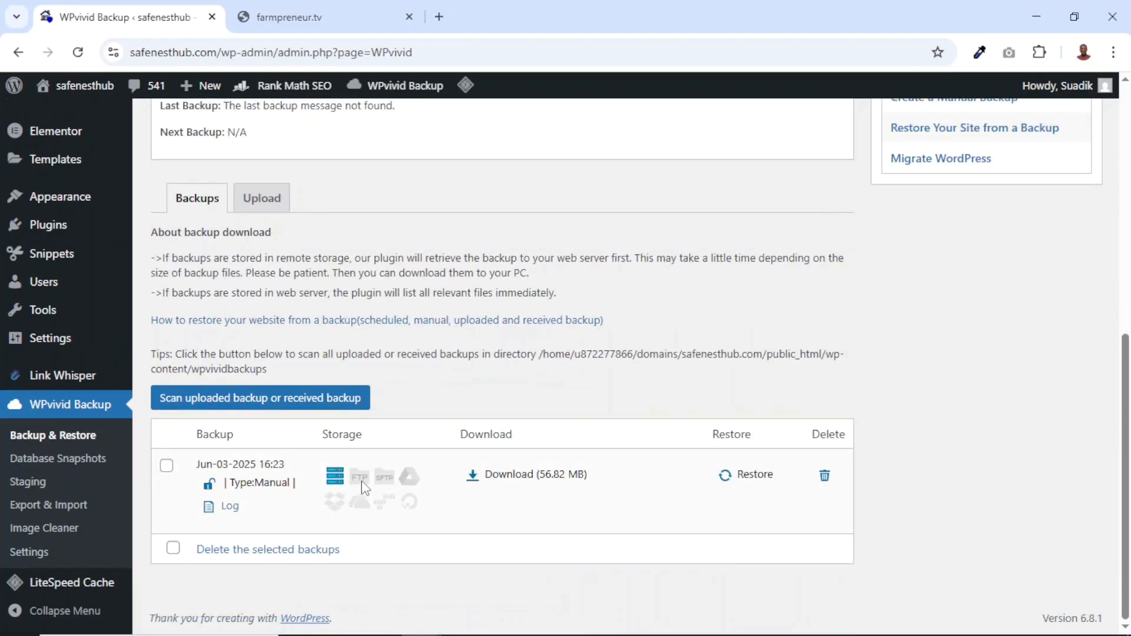
{"action": "left_click", "coordinate": [510, 474]}
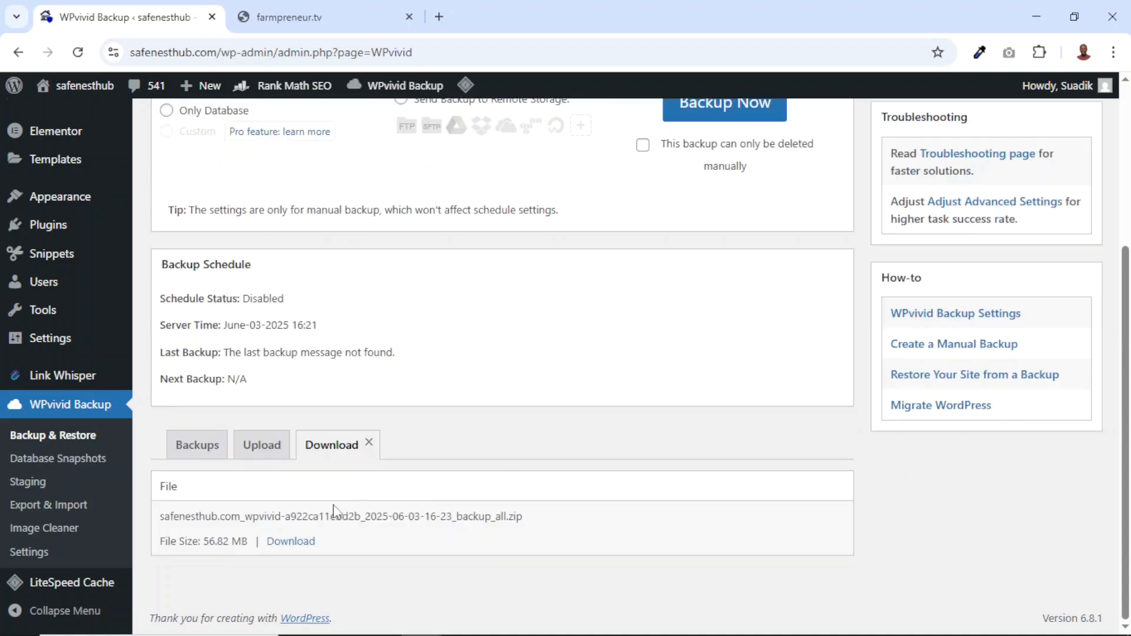
{"action": "left_click", "coordinate": [295, 541]}
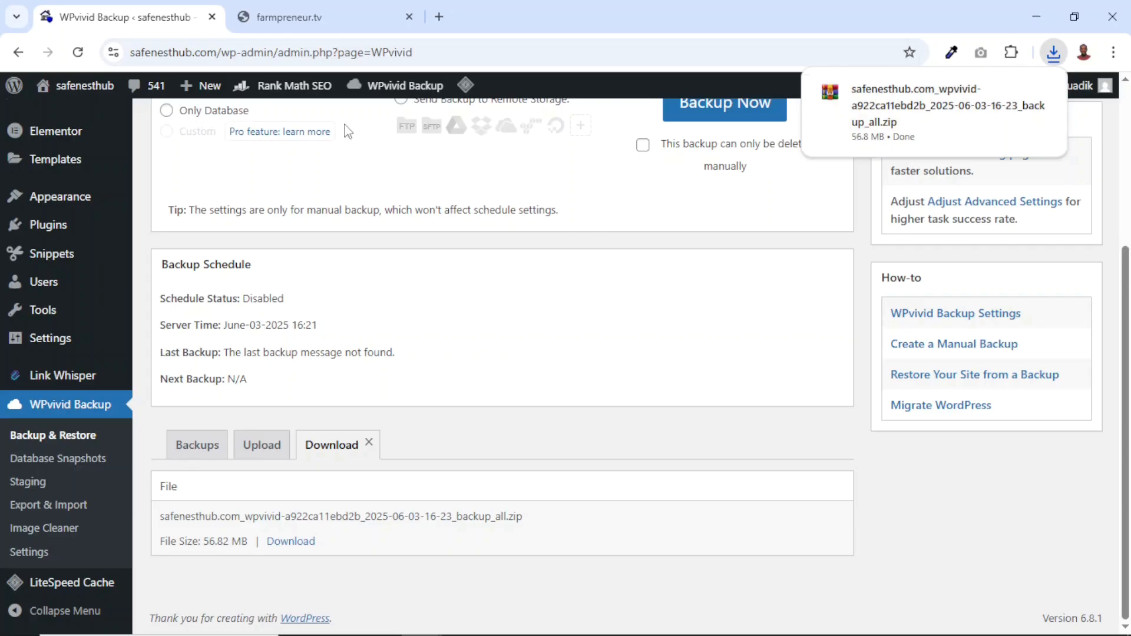
In the farmpreneur.tv admin, find the WPvivid Backup & Migration plugin by searching for wpvivid, install it and activate it
{"action": "left_click", "coordinate": [304, 14]}
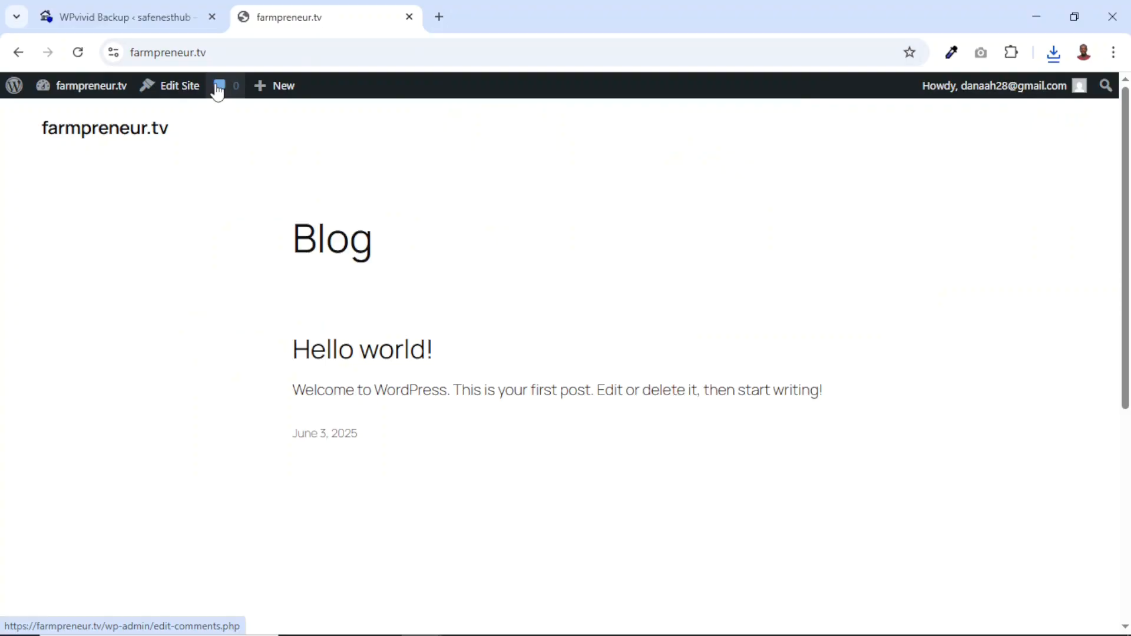
{"action": "left_click", "coordinate": [94, 94]}
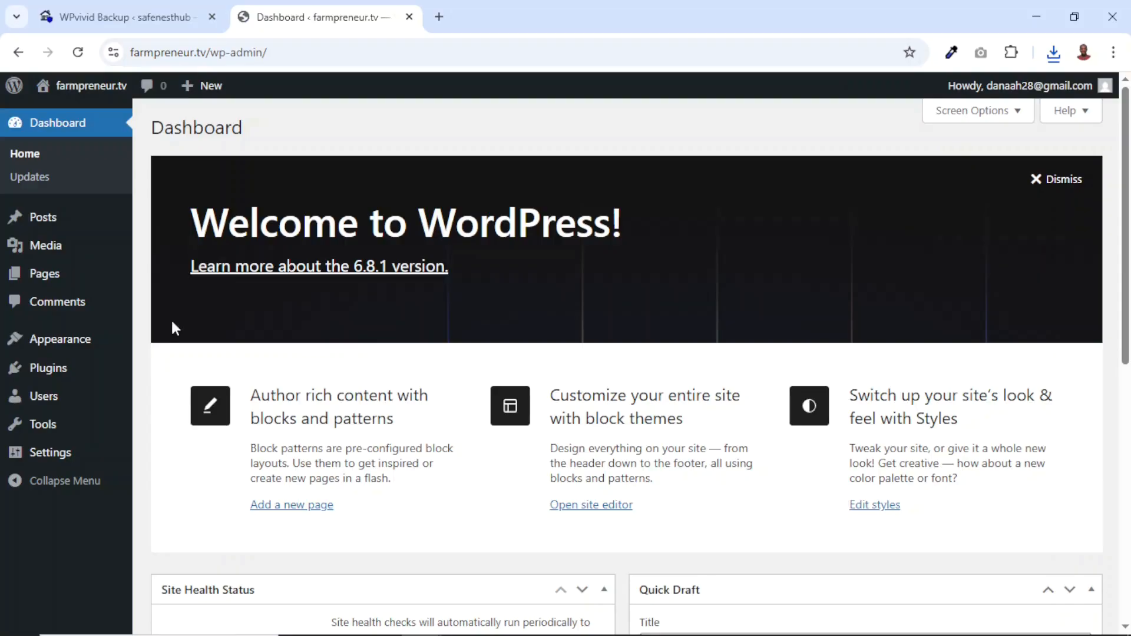
{"action": "mouse_move", "coordinate": [53, 374]}
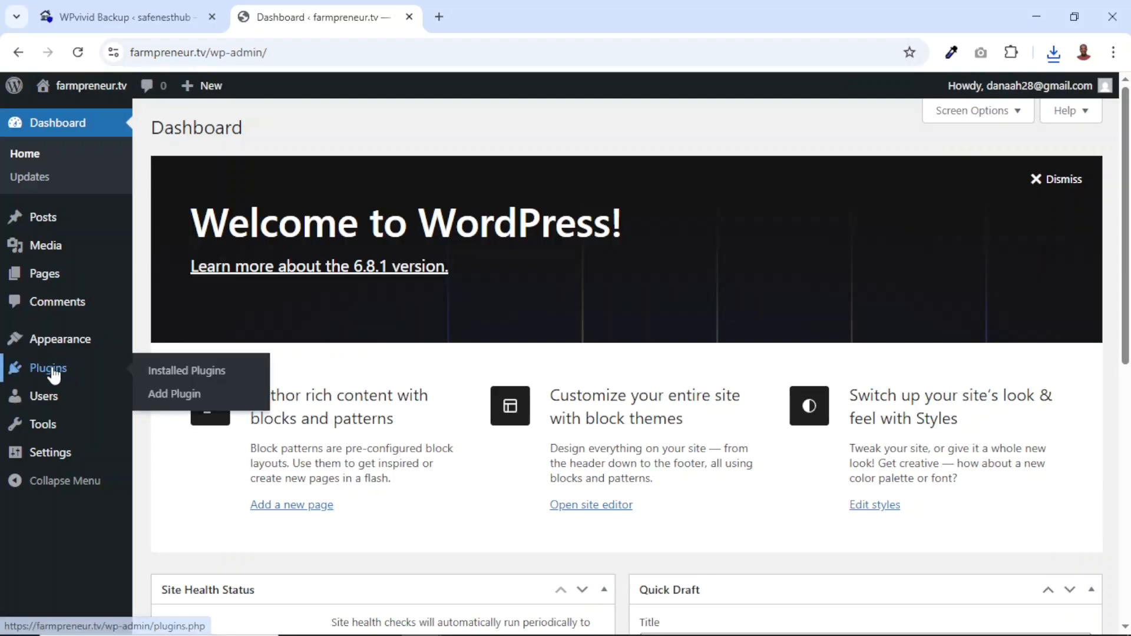
{"action": "left_click", "coordinate": [177, 395]}
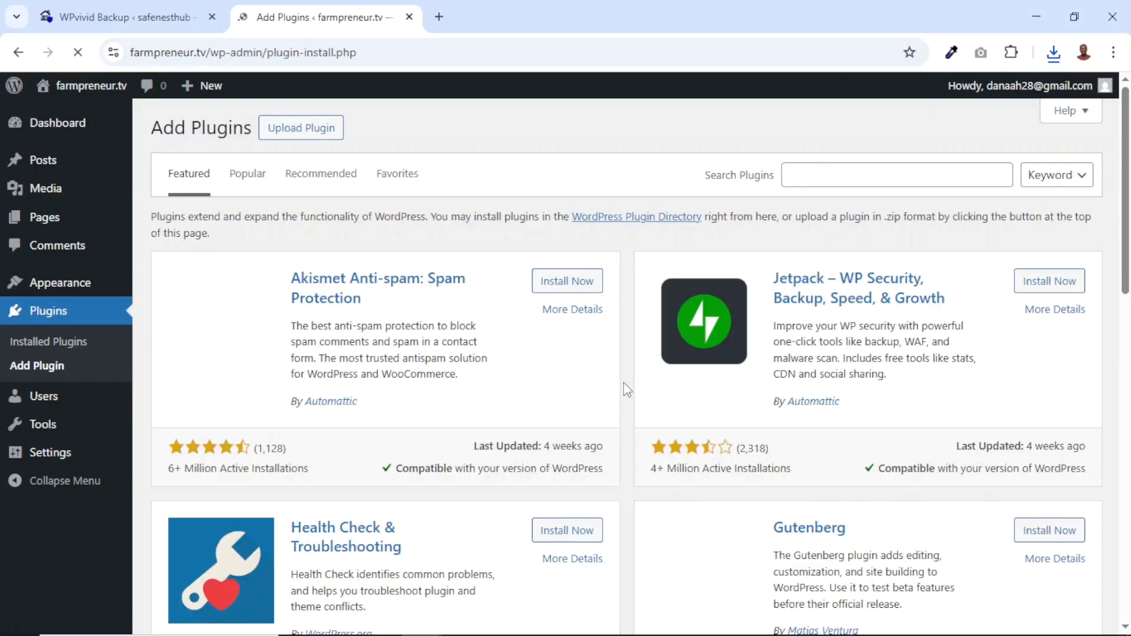
{"action": "left_click", "coordinate": [854, 177]}
{"action": "type", "text": "w"}
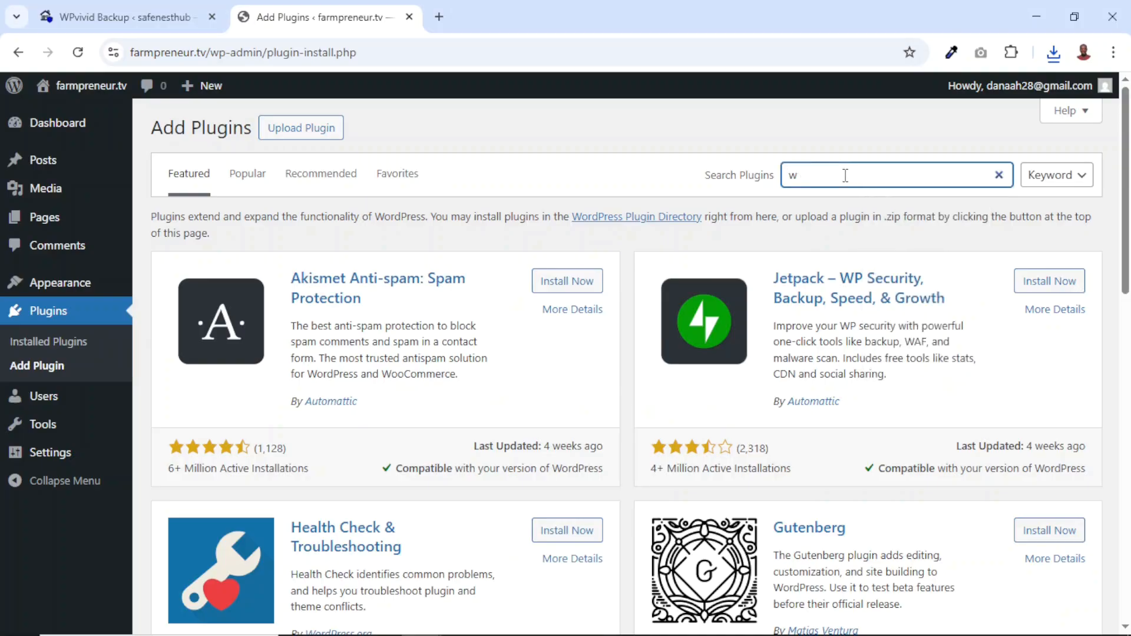
{"action": "type", "text": "pvivid"}
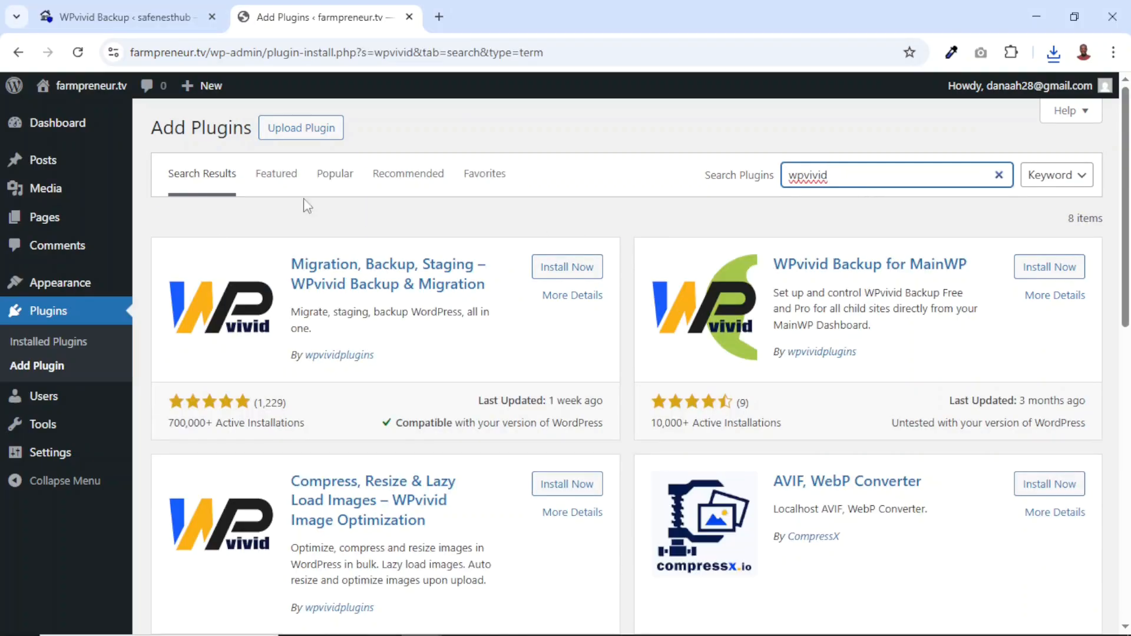
{"action": "left_click", "coordinate": [574, 266]}
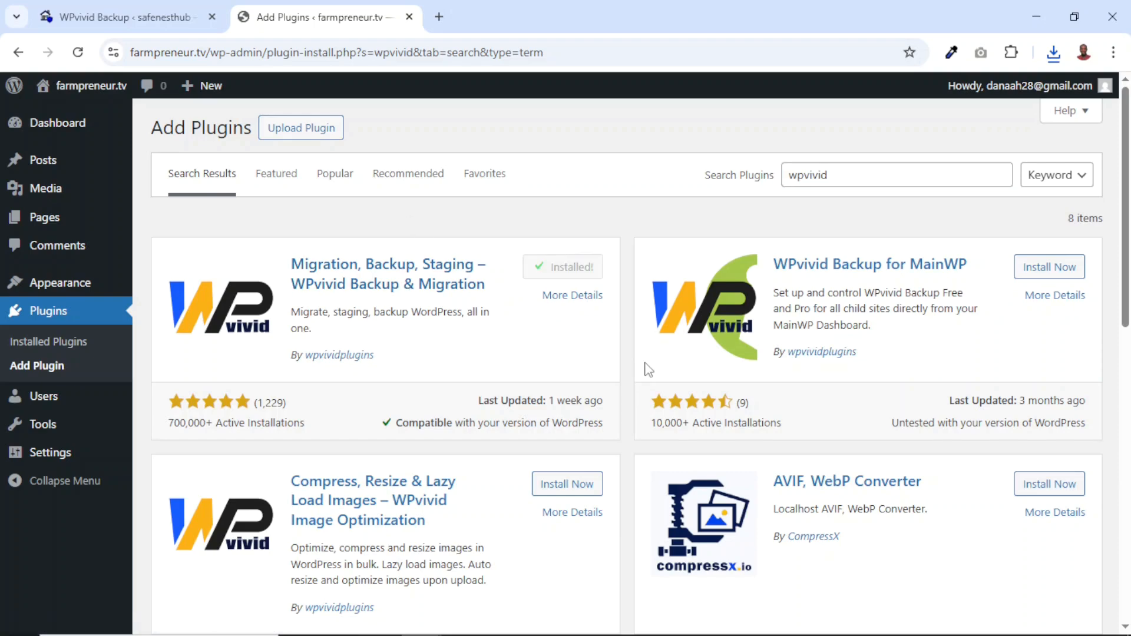
{"action": "left_click", "coordinate": [580, 268]}
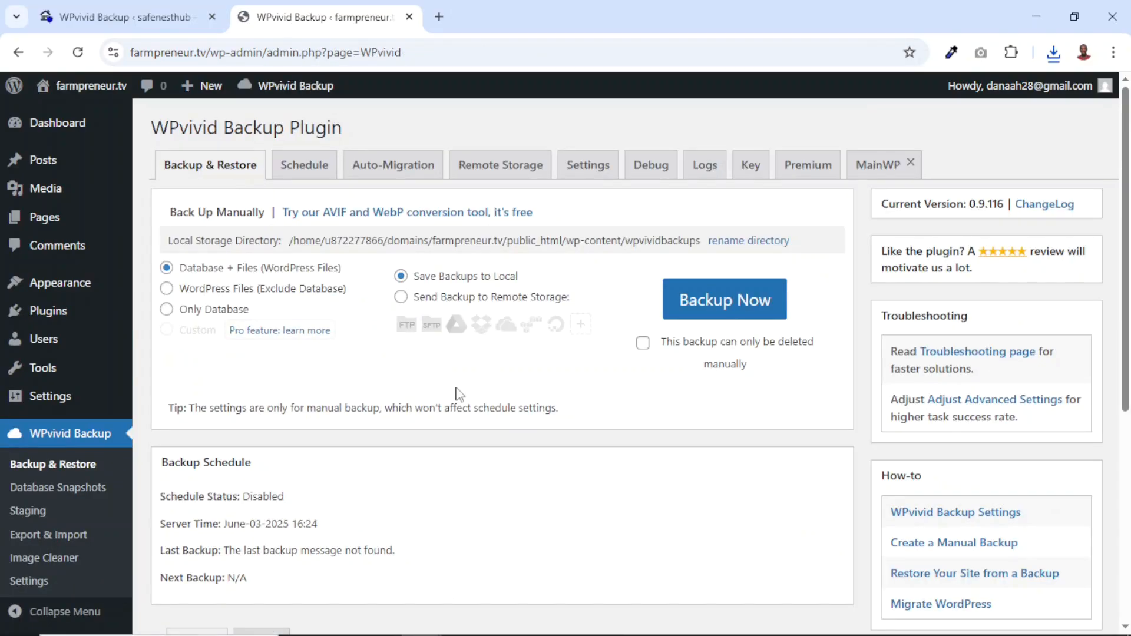
{"action": "scroll", "coordinate": [458, 391], "scroll_direction": "down", "scroll_amount": 5}
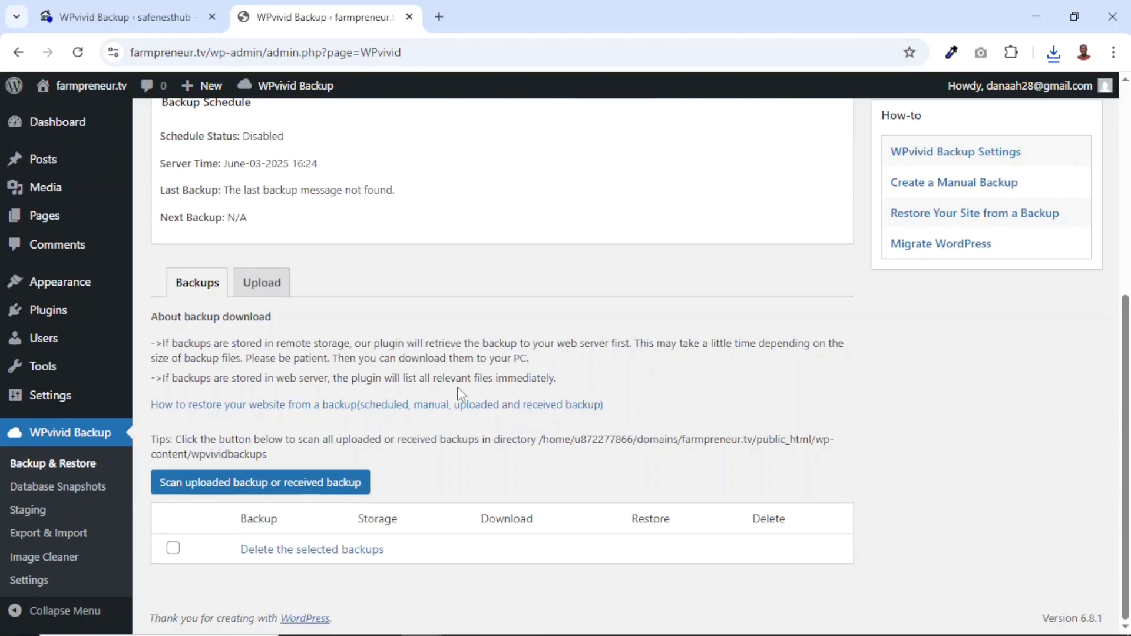
{"action": "left_click", "coordinate": [250, 287]}
{"action": "scroll", "coordinate": [492, 485], "scroll_direction": "down", "scroll_amount": 5}
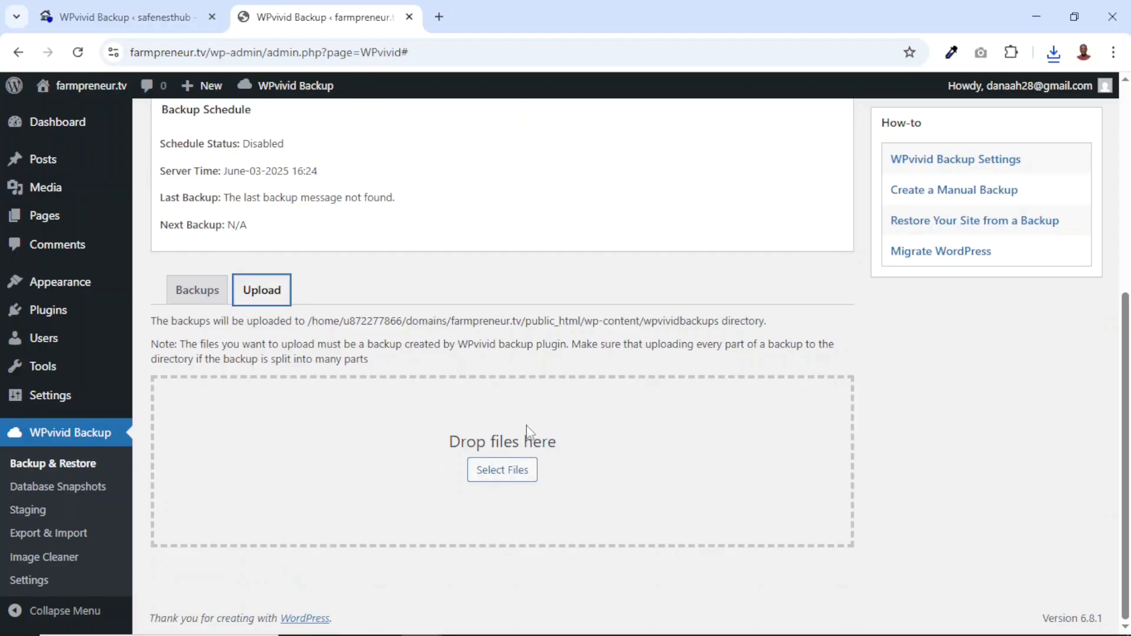
{"action": "left_click", "coordinate": [109, 10]}
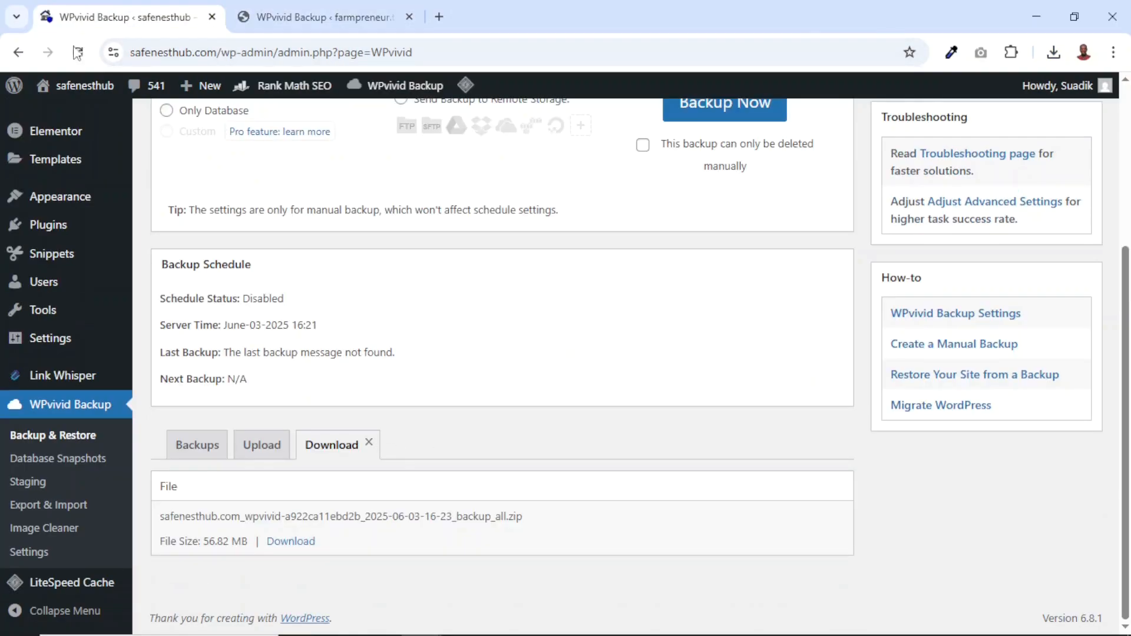
{"action": "left_click", "coordinate": [353, 17]}
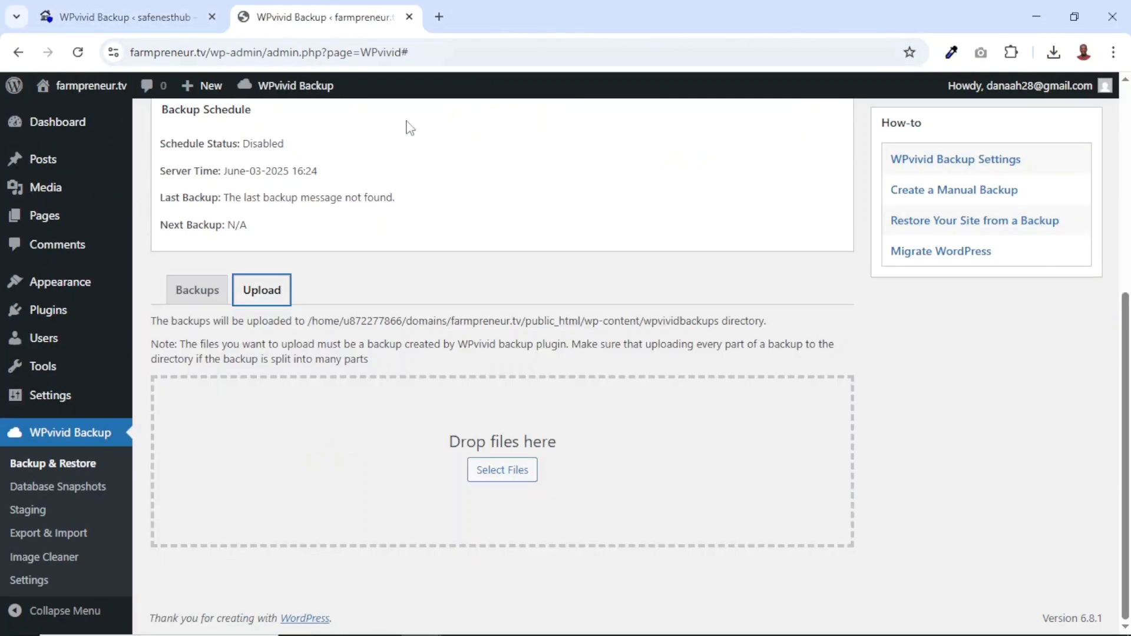
{"action": "left_click", "coordinate": [511, 479]}
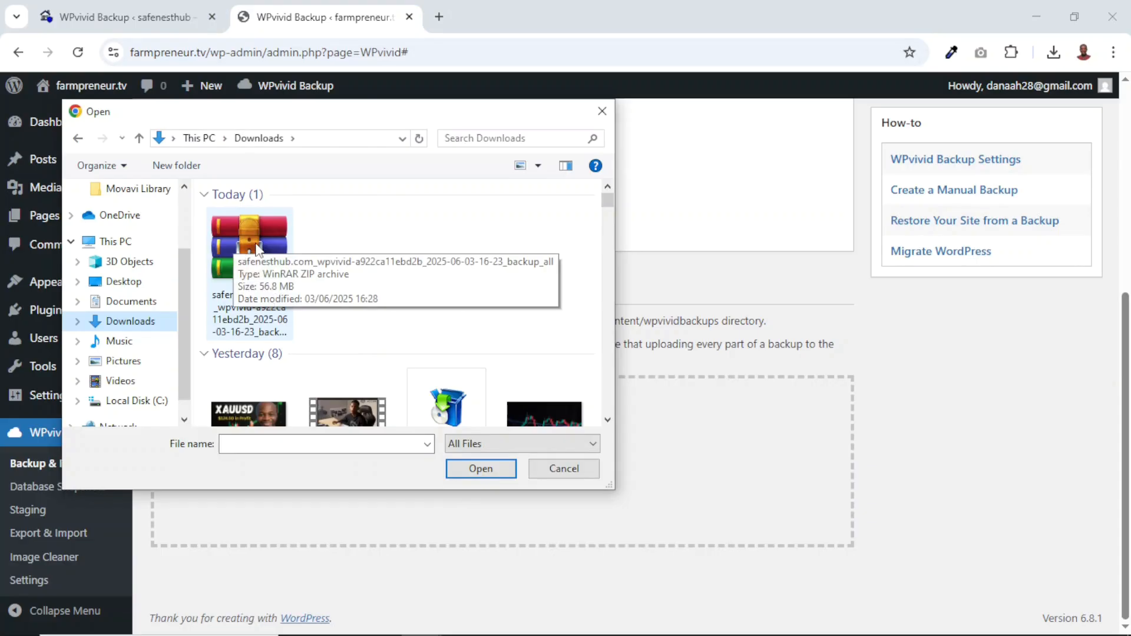
{"action": "left_click", "coordinate": [258, 255]}
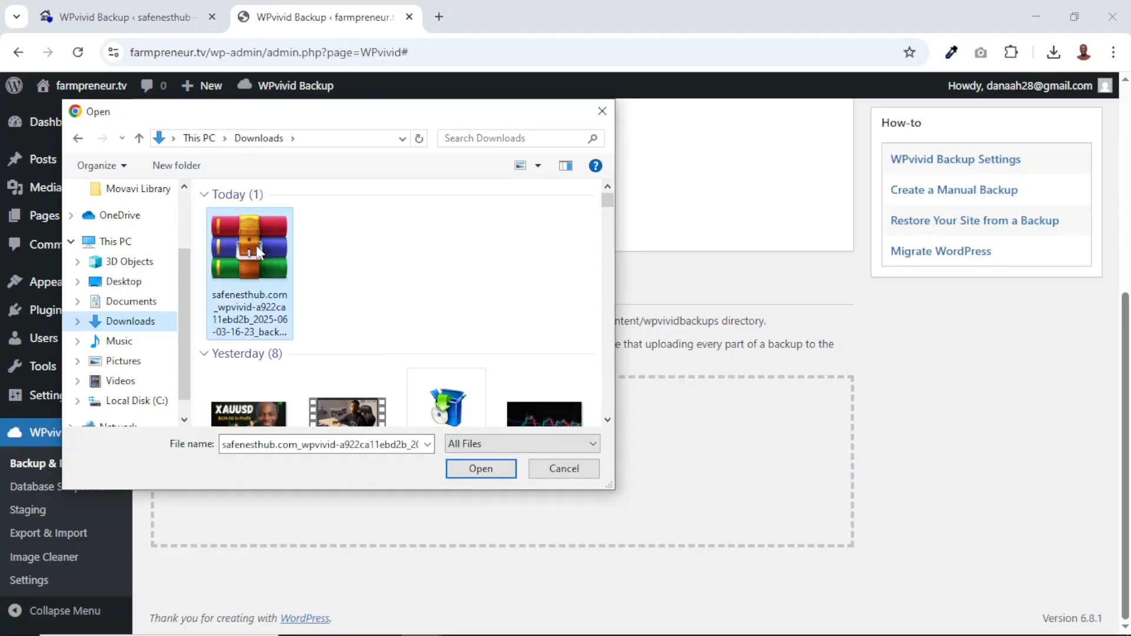
{"action": "left_click", "coordinate": [469, 468]}
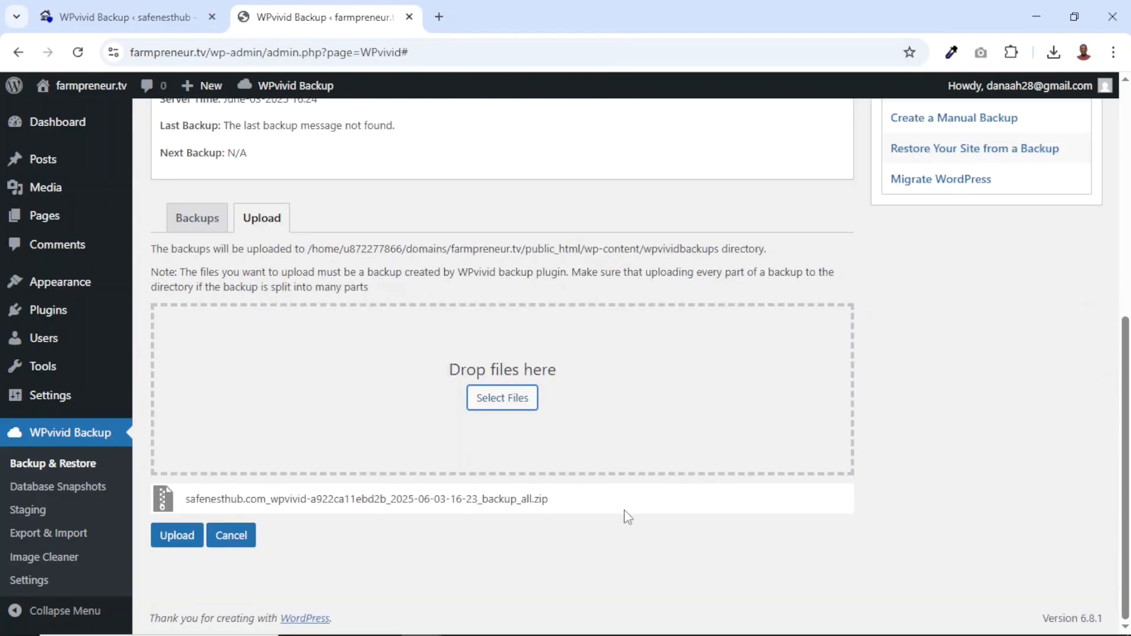
{"action": "left_click", "coordinate": [183, 539]}
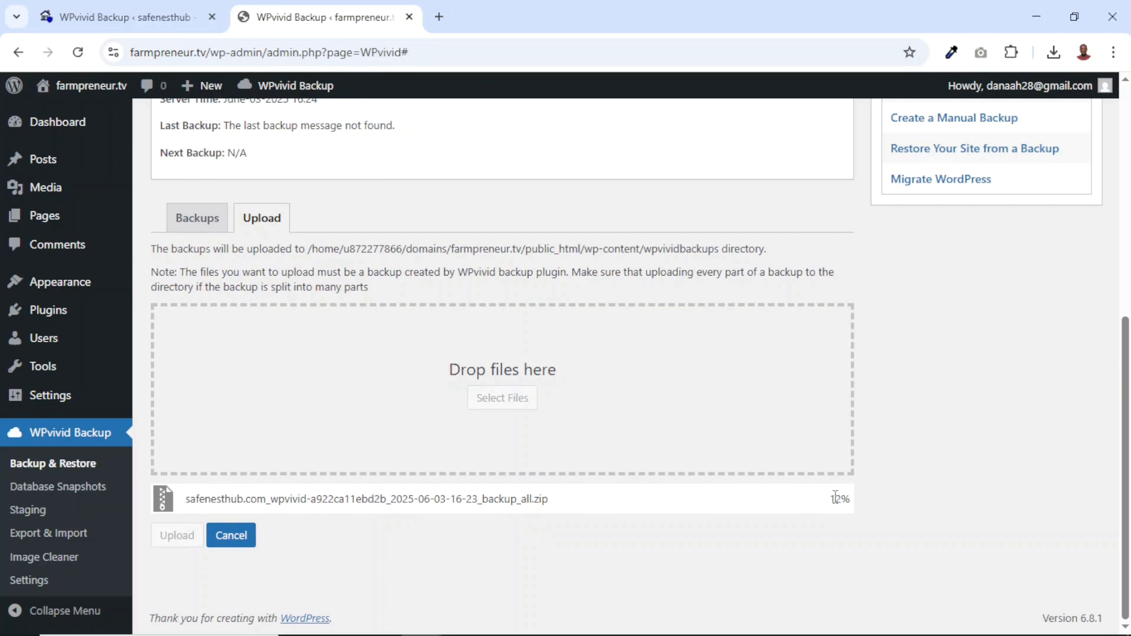
{"action": "left_click_drag", "start_coordinate": [827, 503], "coordinate": [891, 506]}
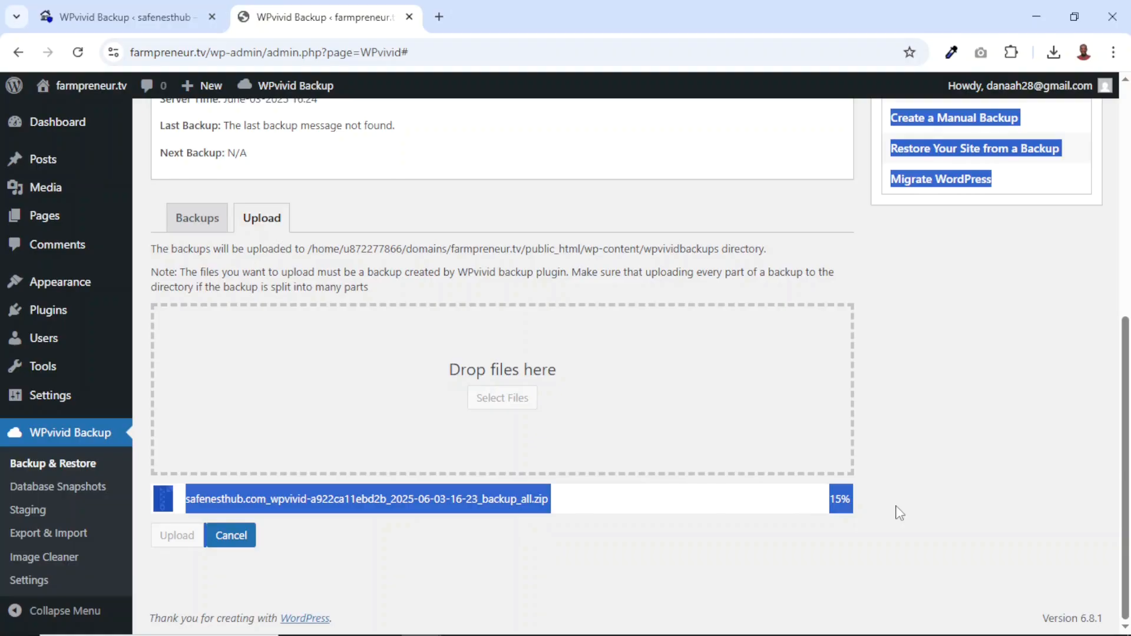
{"action": "left_click", "coordinate": [900, 512]}
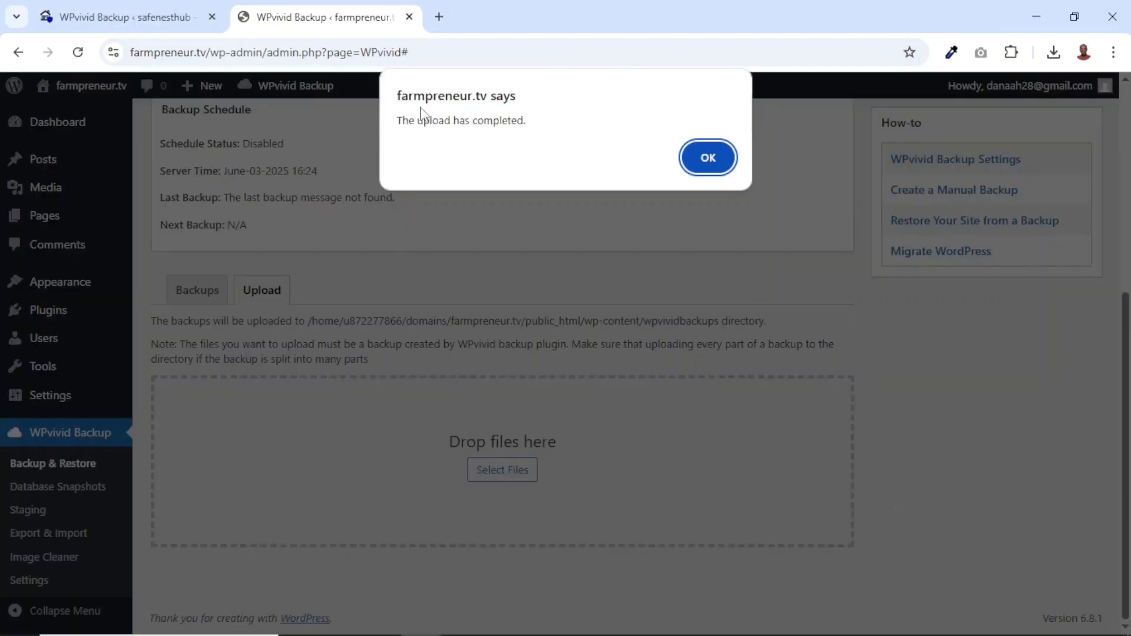
{"action": "left_click", "coordinate": [709, 164]}
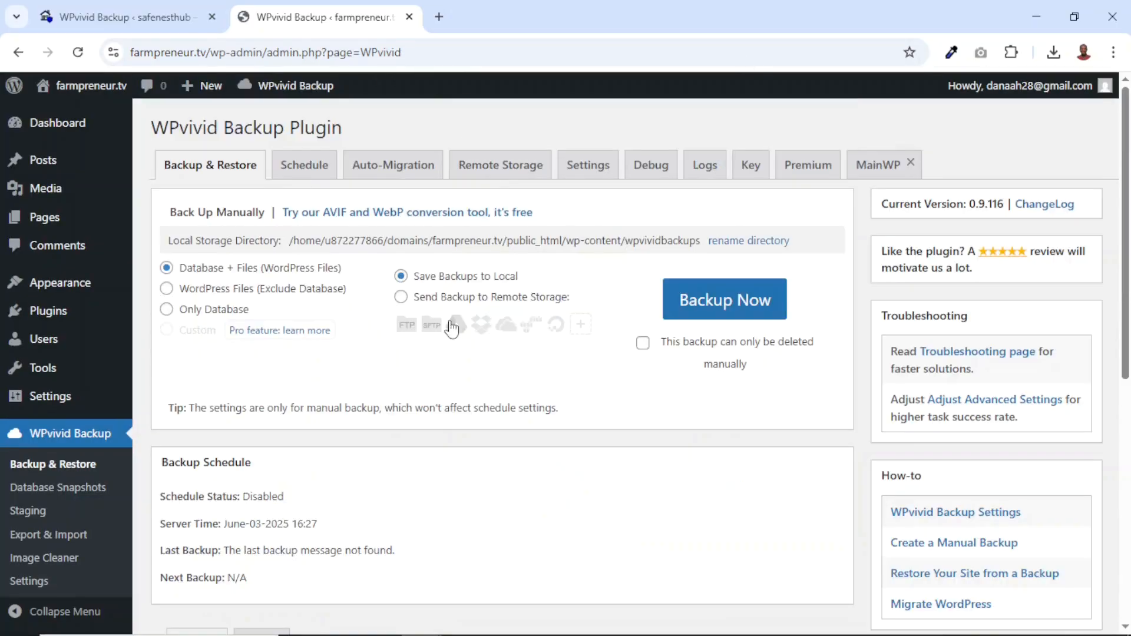
Compare the uploaded Safenesthub backup with the one listed on safenesthub.com, and restore it on farmpreneur.tv
{"action": "scroll", "coordinate": [585, 429], "scroll_direction": "down", "scroll_amount": 8}
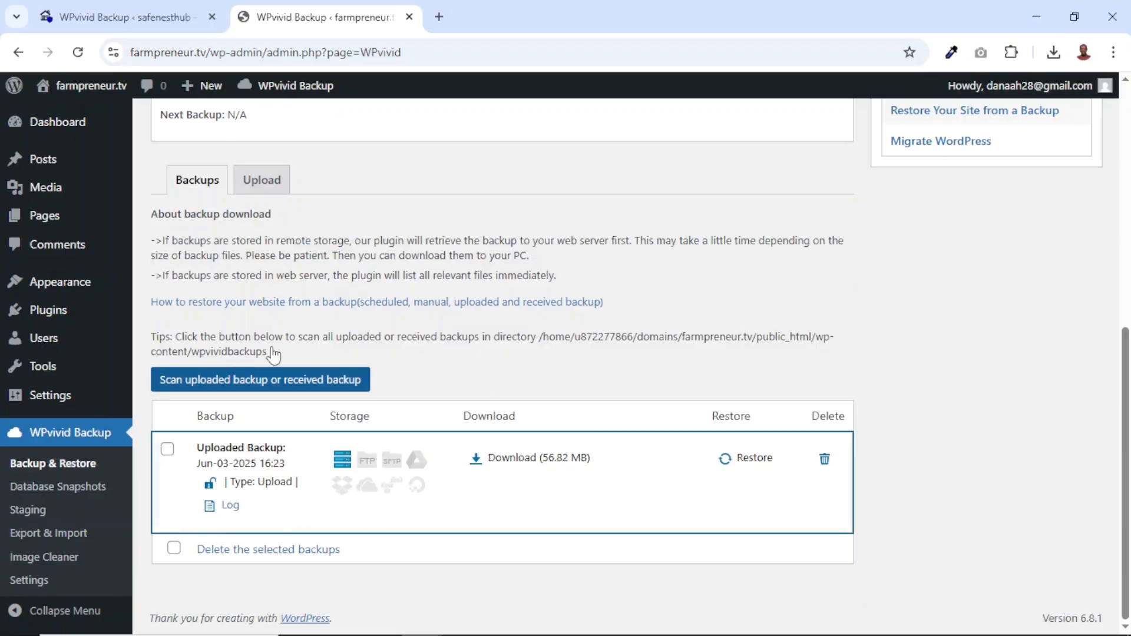
{"action": "left_click", "coordinate": [136, 20]}
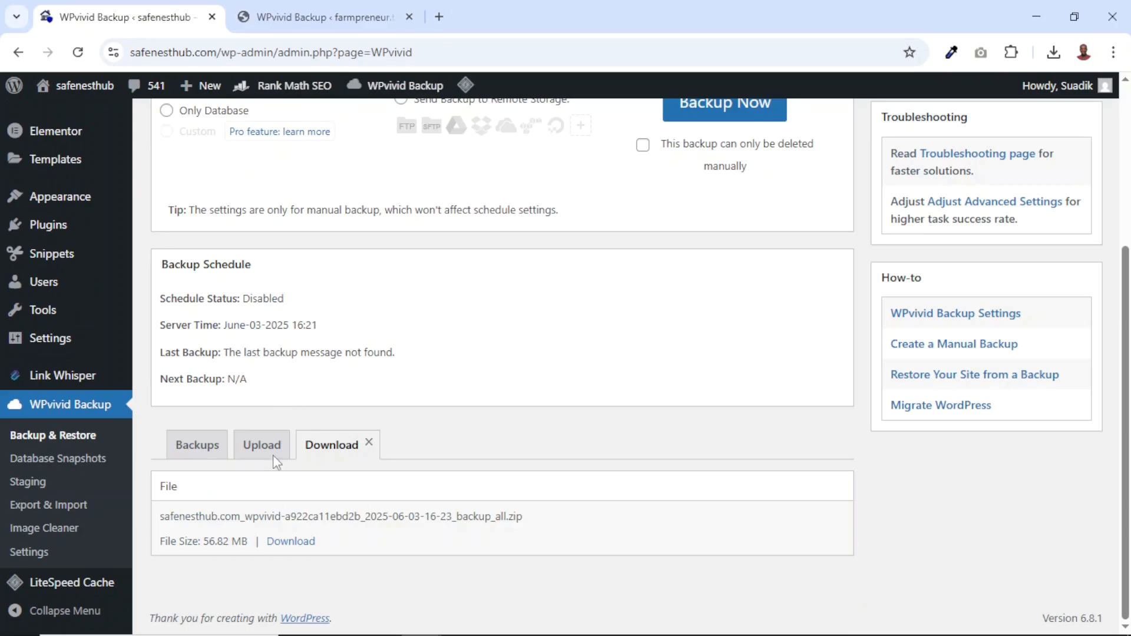
{"action": "left_click", "coordinate": [186, 452]}
{"action": "scroll", "coordinate": [336, 508], "scroll_direction": "down", "scroll_amount": 7}
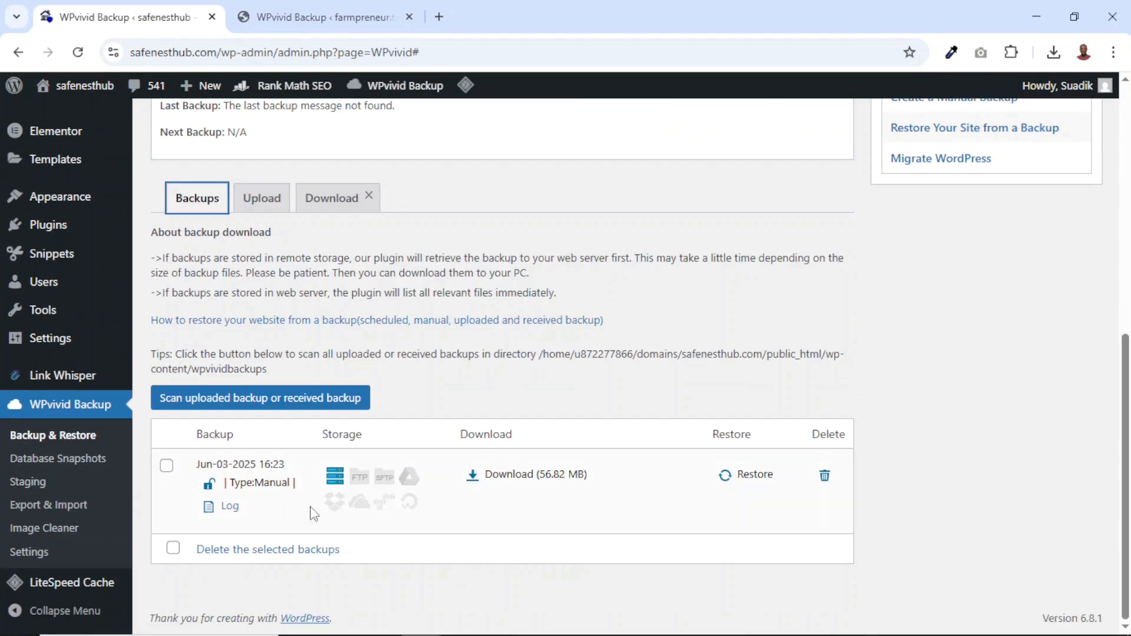
{"action": "left_click", "coordinate": [302, 19]}
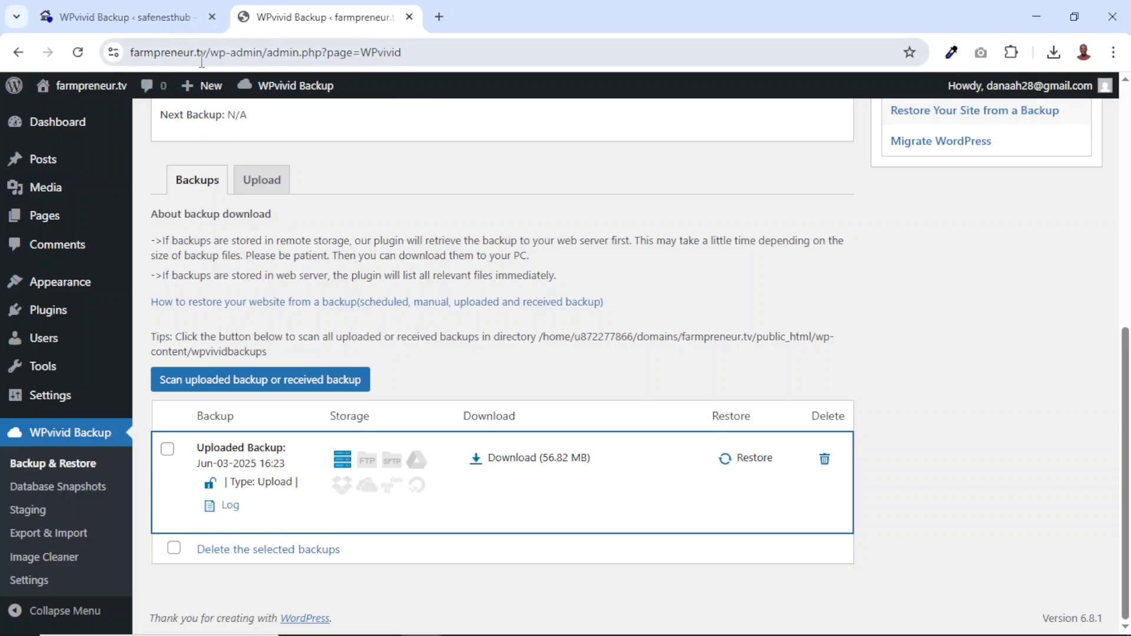
{"action": "left_click", "coordinate": [751, 460]}
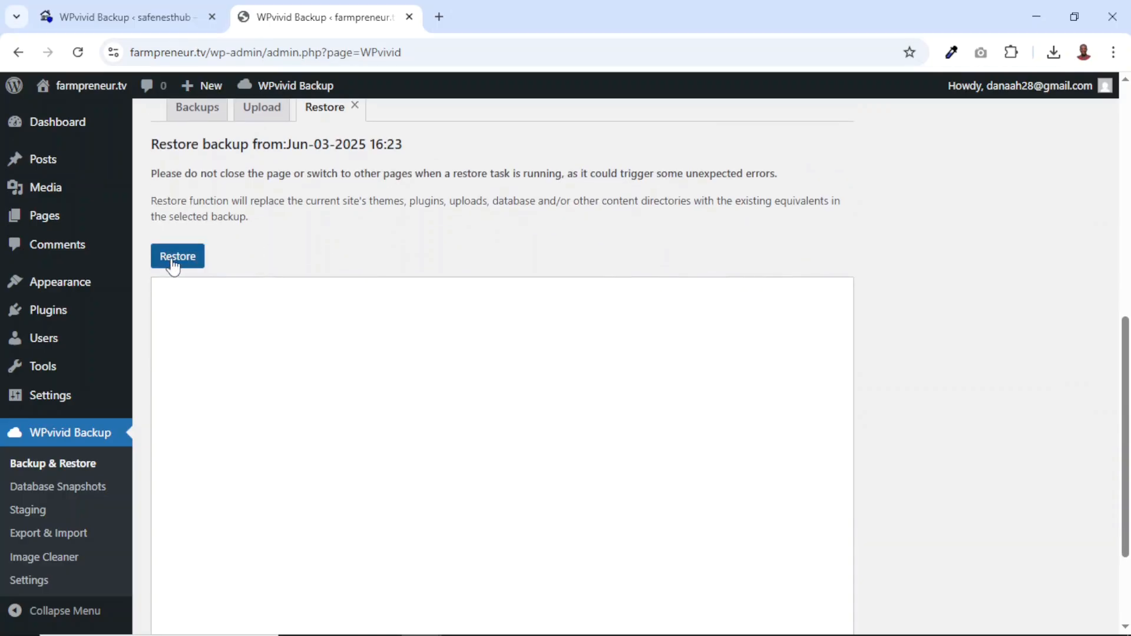
{"action": "left_click", "coordinate": [172, 262]}
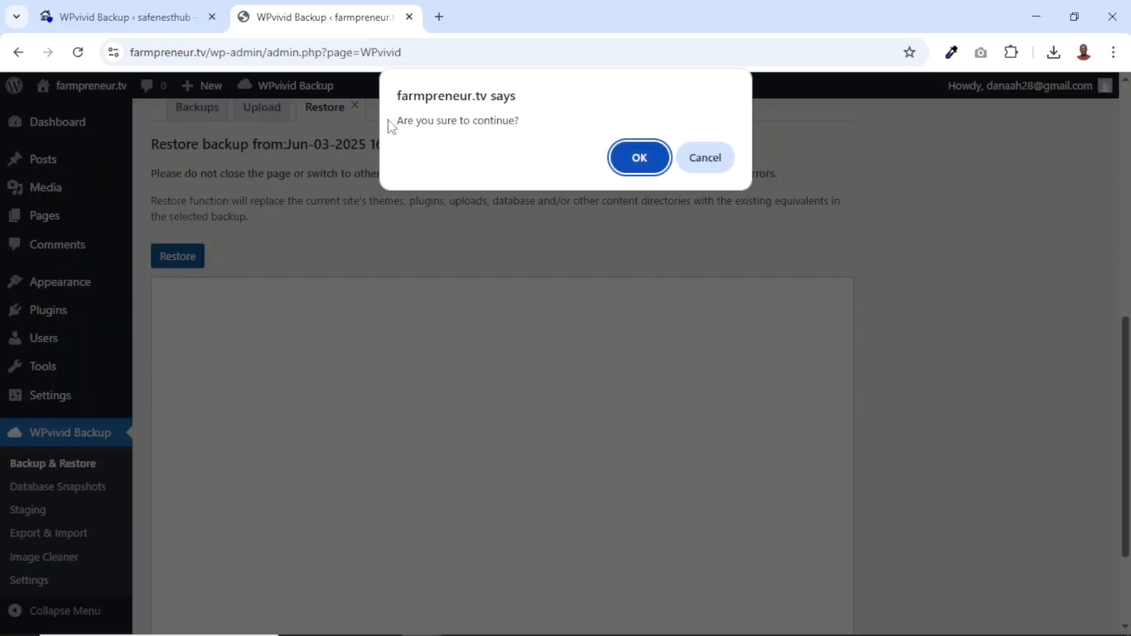
{"action": "left_click", "coordinate": [641, 169]}
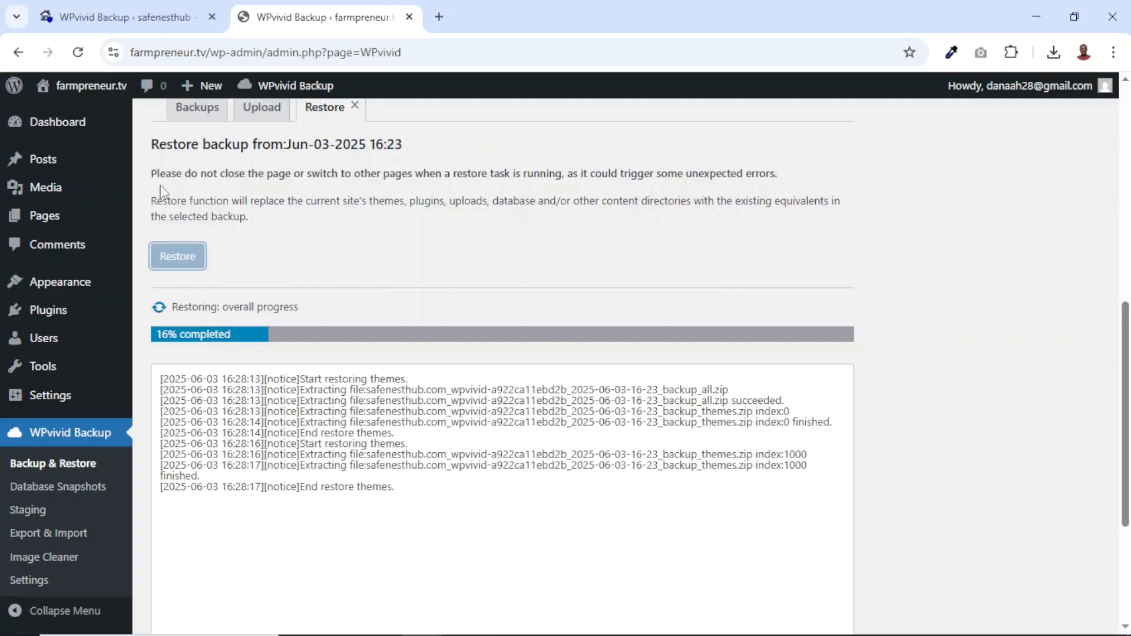
{"action": "left_click_drag", "start_coordinate": [158, 173], "coordinate": [559, 175]}
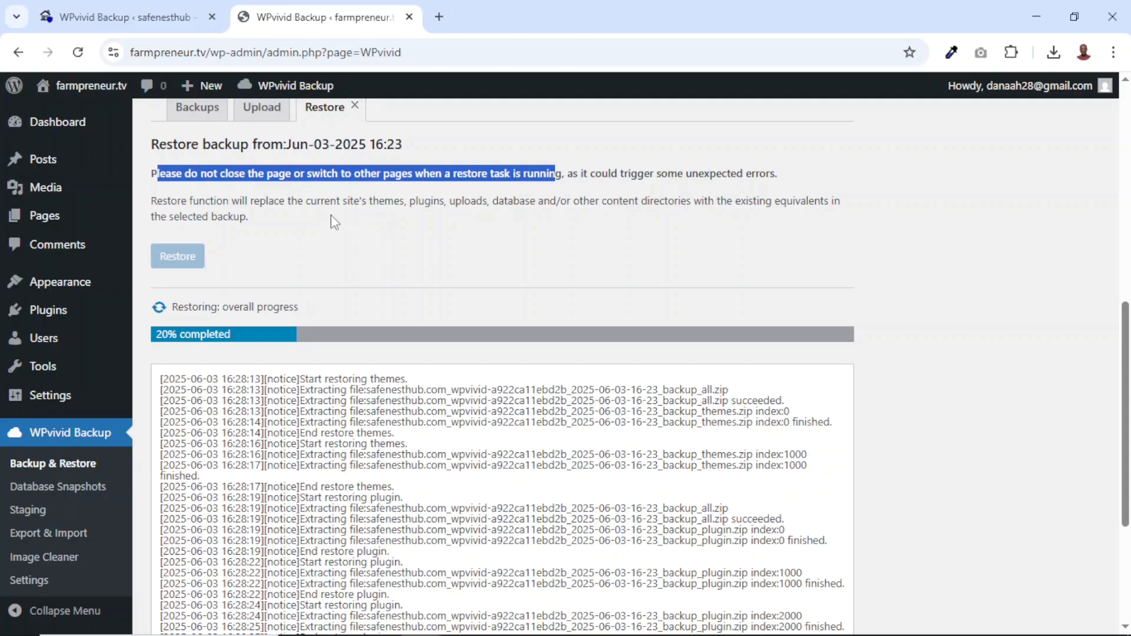
{"action": "left_click", "coordinate": [374, 189]}
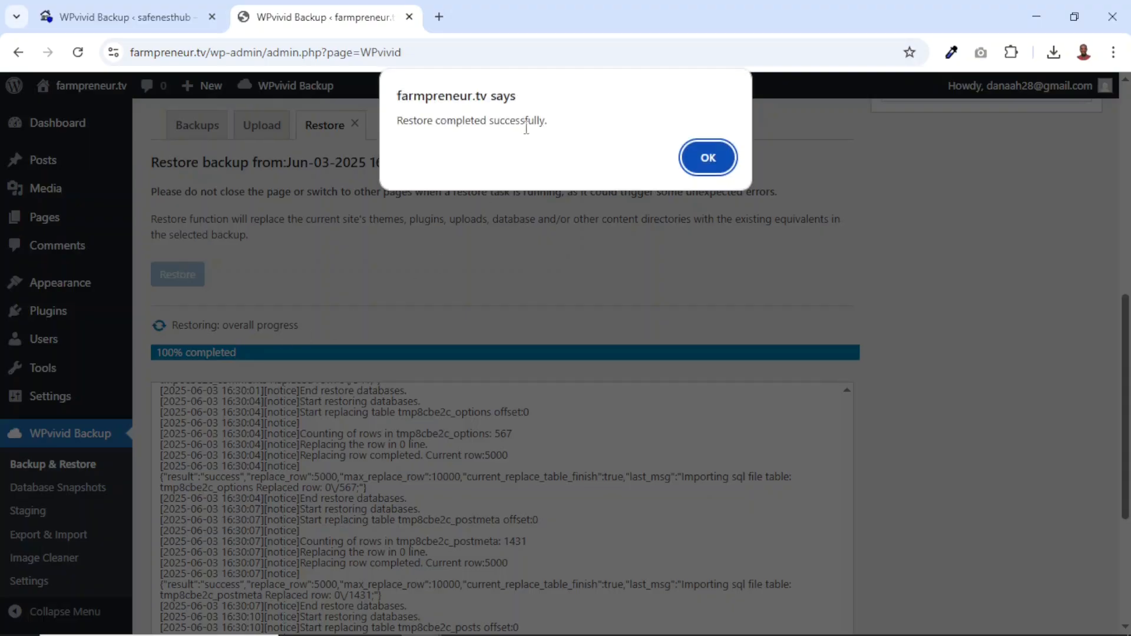
Dismiss the restore completion message and compare the farmpreneur.tv login page with the open safenesthub.com admin
{"action": "left_click", "coordinate": [707, 158]}
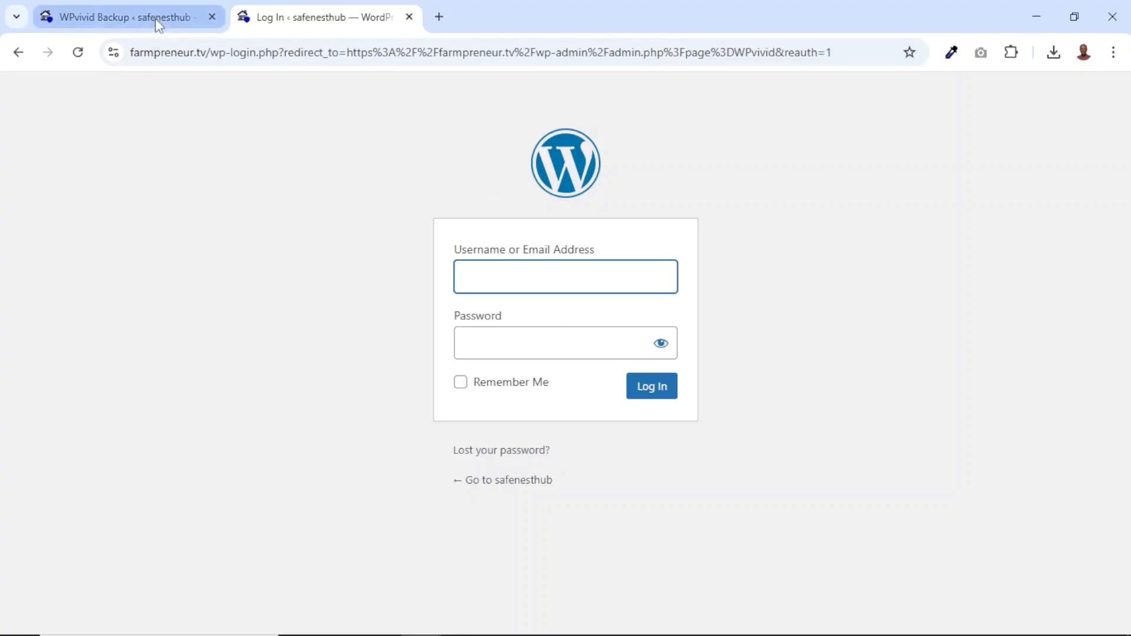
{"action": "left_click", "coordinate": [131, 24]}
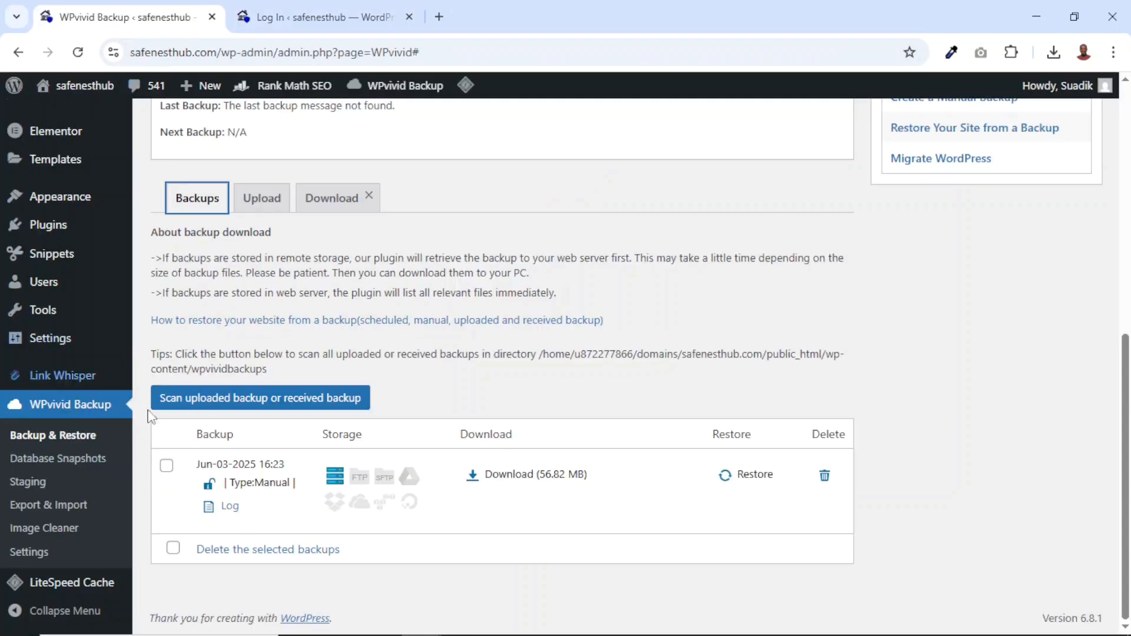
{"action": "left_click", "coordinate": [310, 10]}
{"action": "left_click", "coordinate": [129, 26]}
{"action": "left_click", "coordinate": [311, 21]}
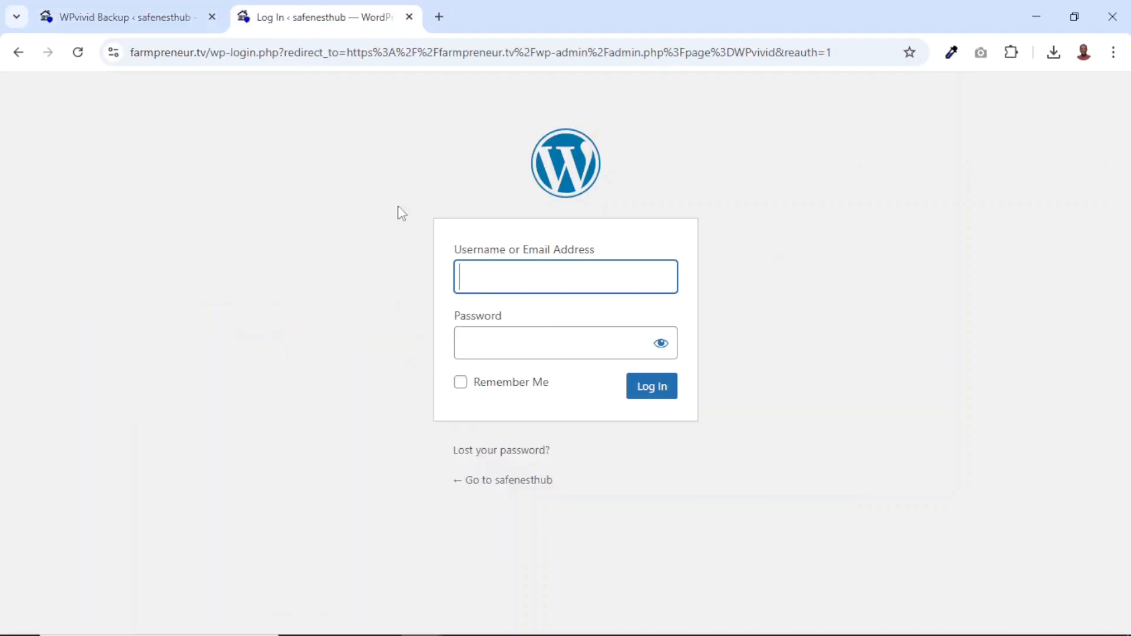
Log in to the farmpreneur.tv admin with the Safenesthub site's username and account password, and dismiss the browser's offer to save the password
{"action": "left_click", "coordinate": [508, 278]}
{"action": "type", "text": "suadik"}
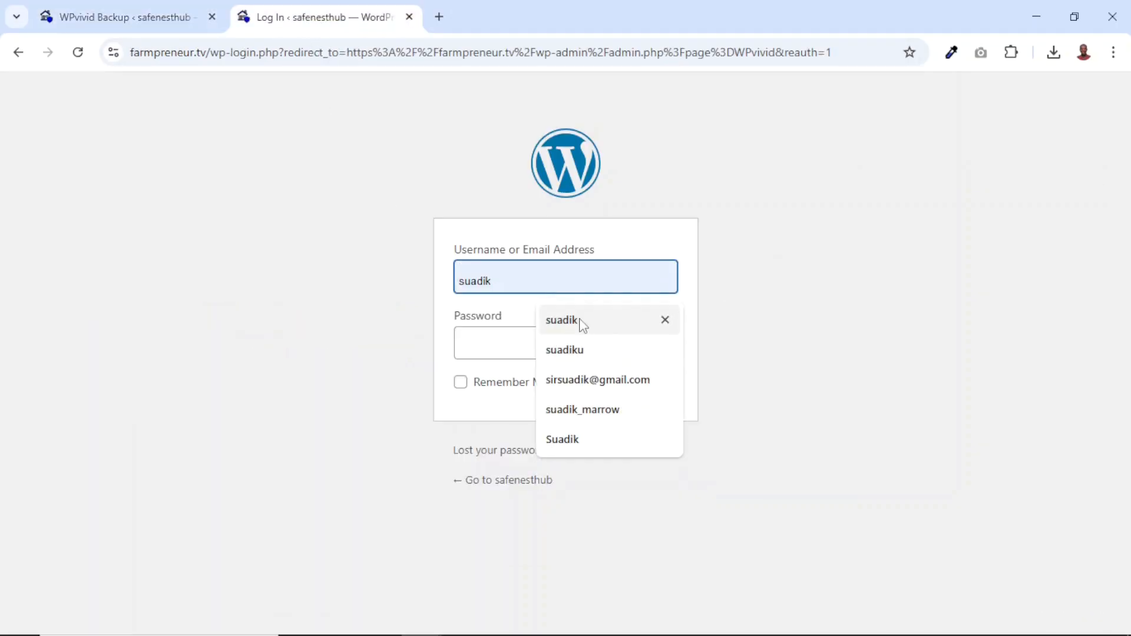
{"action": "left_click", "coordinate": [582, 325]}
{"action": "left_click", "coordinate": [526, 344]}
{"action": "type", "text": "•••••••••"}
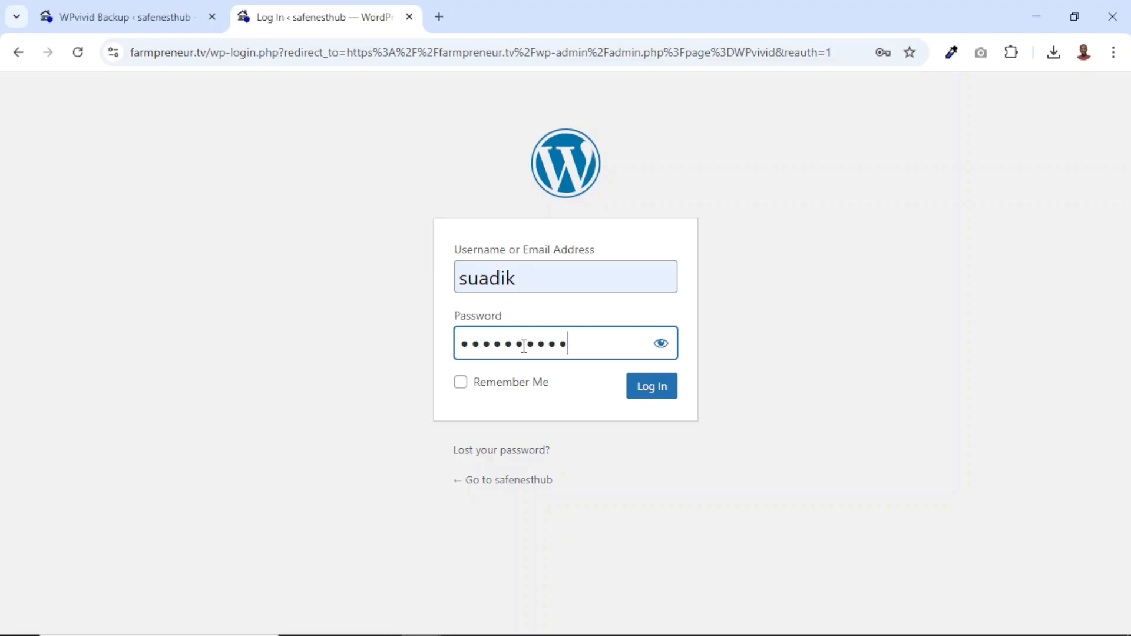
{"action": "key", "text": "Return"}
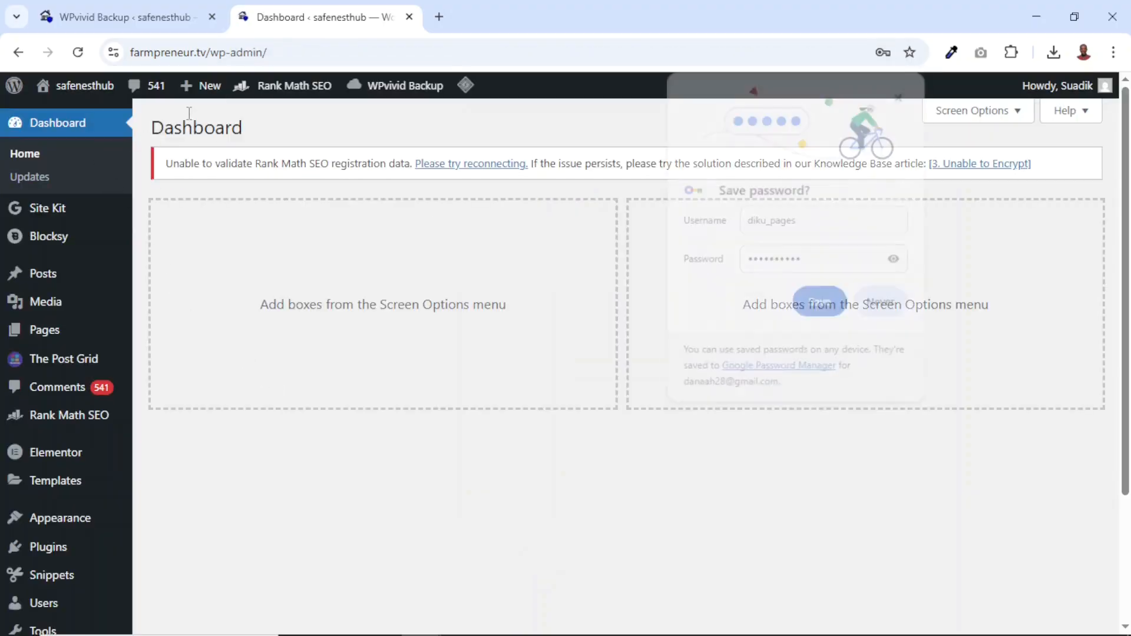
{"action": "left_click", "coordinate": [902, 93]}
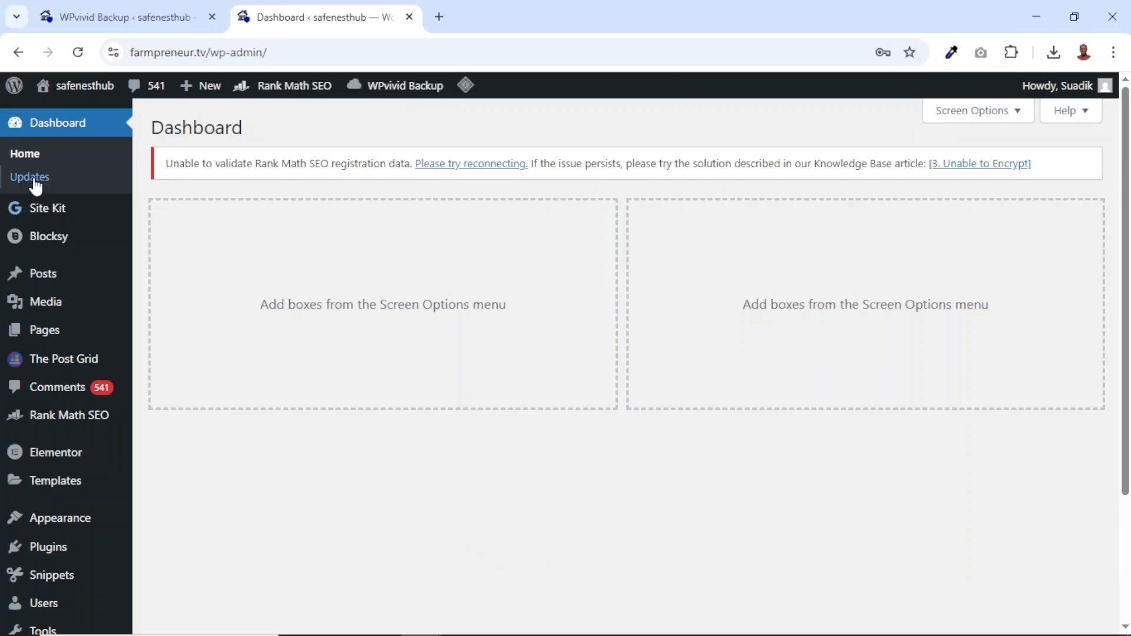
Look through the admin menu of the restored farmpreneur.tv dashboard to check its plugins and content sections
{"action": "scroll", "coordinate": [65, 442], "scroll_direction": "down", "scroll_amount": 2}
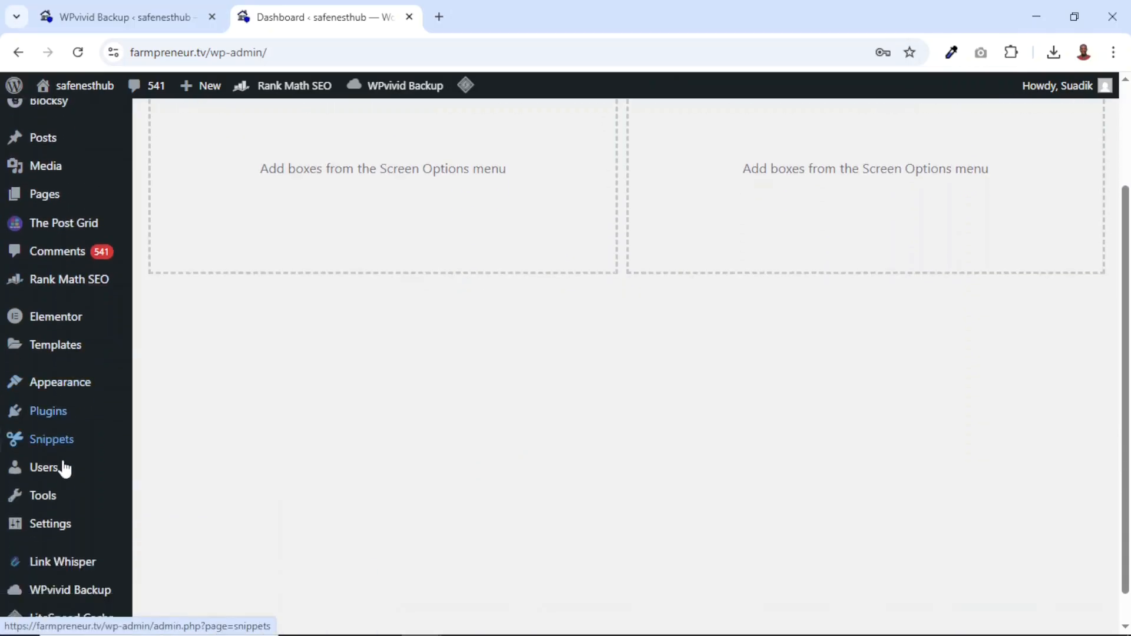
{"action": "scroll", "coordinate": [66, 447], "scroll_direction": "up", "scroll_amount": 2}
{"action": "scroll", "coordinate": [84, 294], "scroll_direction": "down", "scroll_amount": 3}
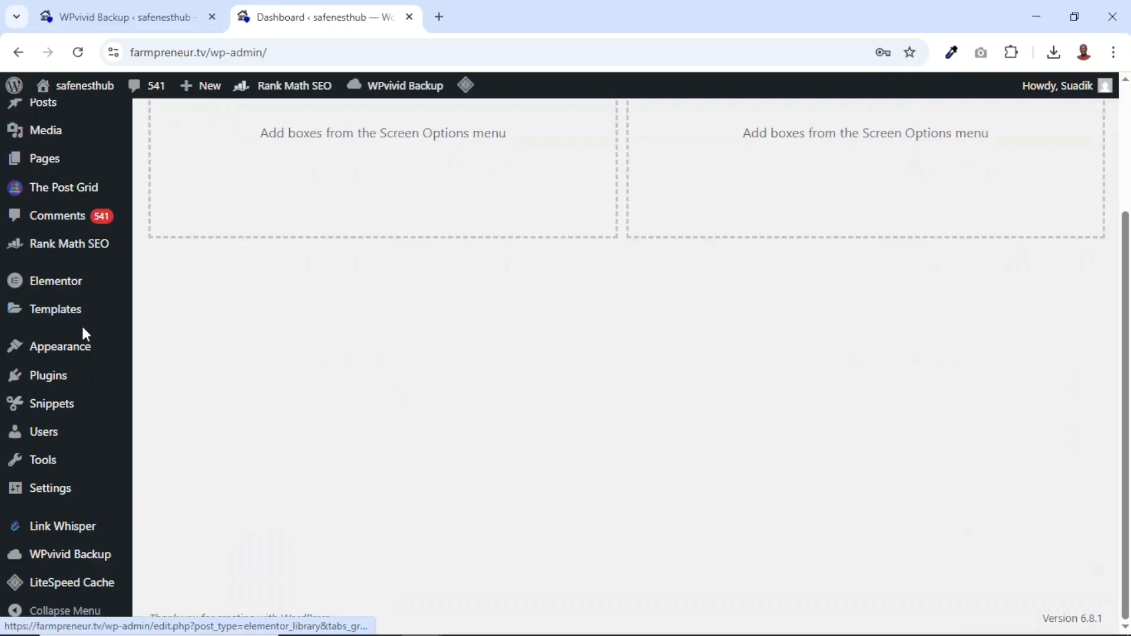
{"action": "scroll", "coordinate": [81, 324], "scroll_direction": "up", "scroll_amount": 3}
Open the live homepages of farmpreneur.tv and safenesthub.com to compare them, and examine the restored farmpreneur.tv homepage down to its footer
{"action": "mouse_move", "coordinate": [90, 94]}
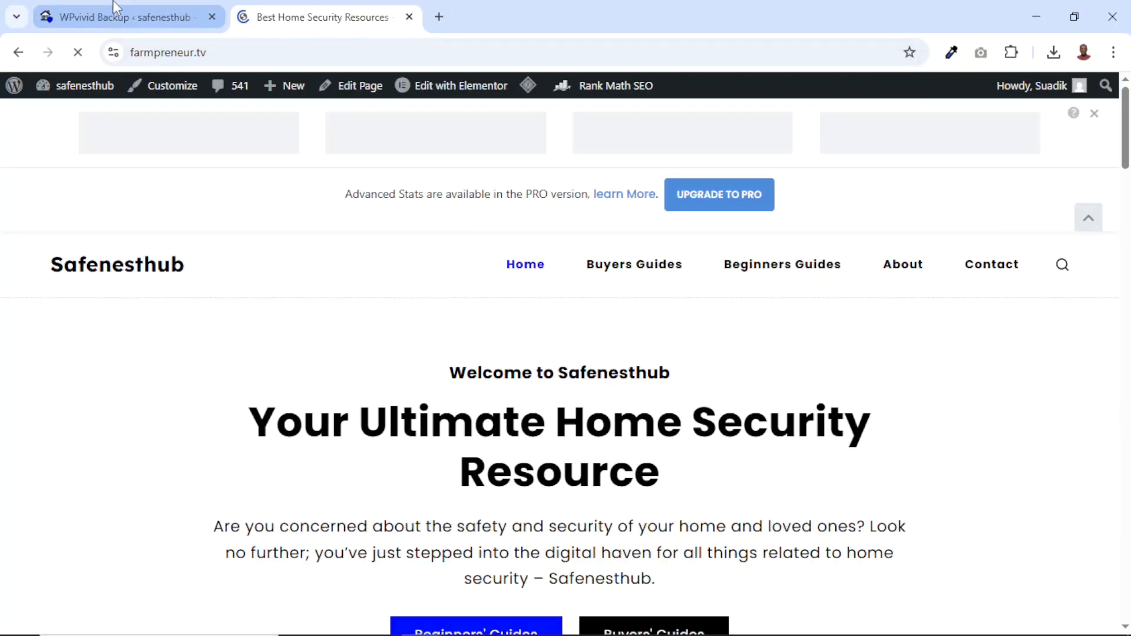
{"action": "left_click", "coordinate": [113, 17]}
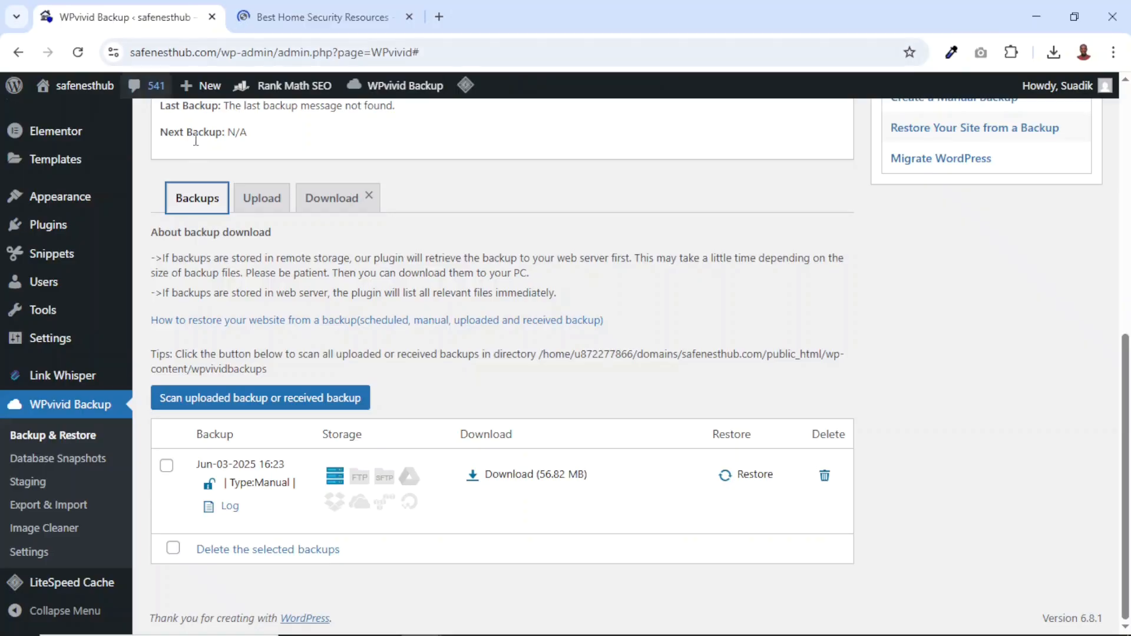
{"action": "left_click", "coordinate": [86, 87]}
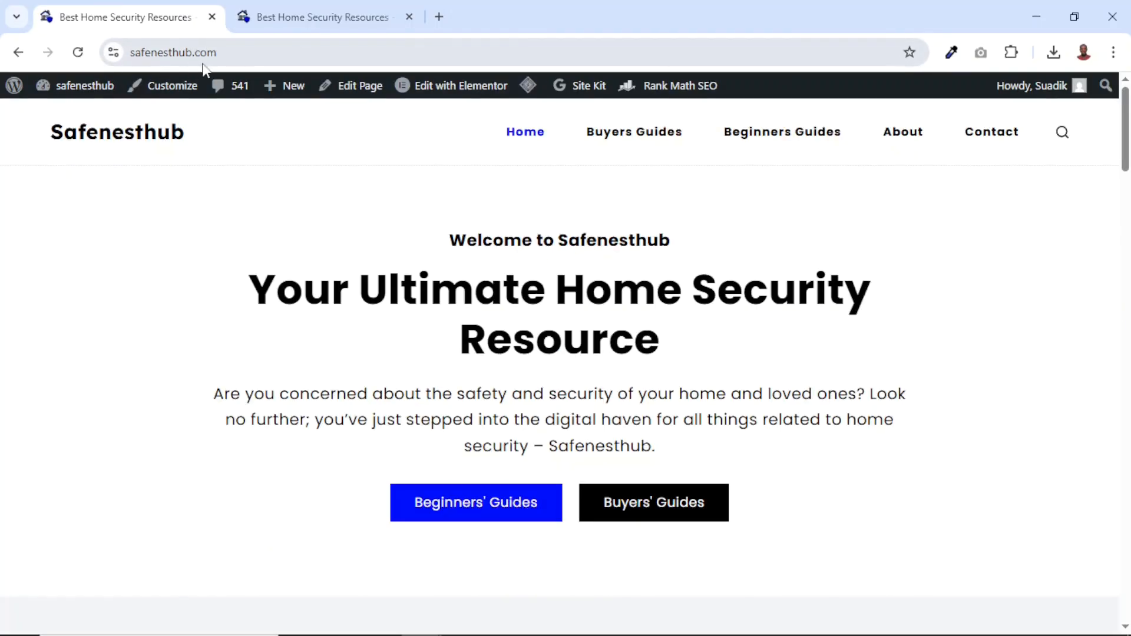
{"action": "left_click", "coordinate": [305, 12]}
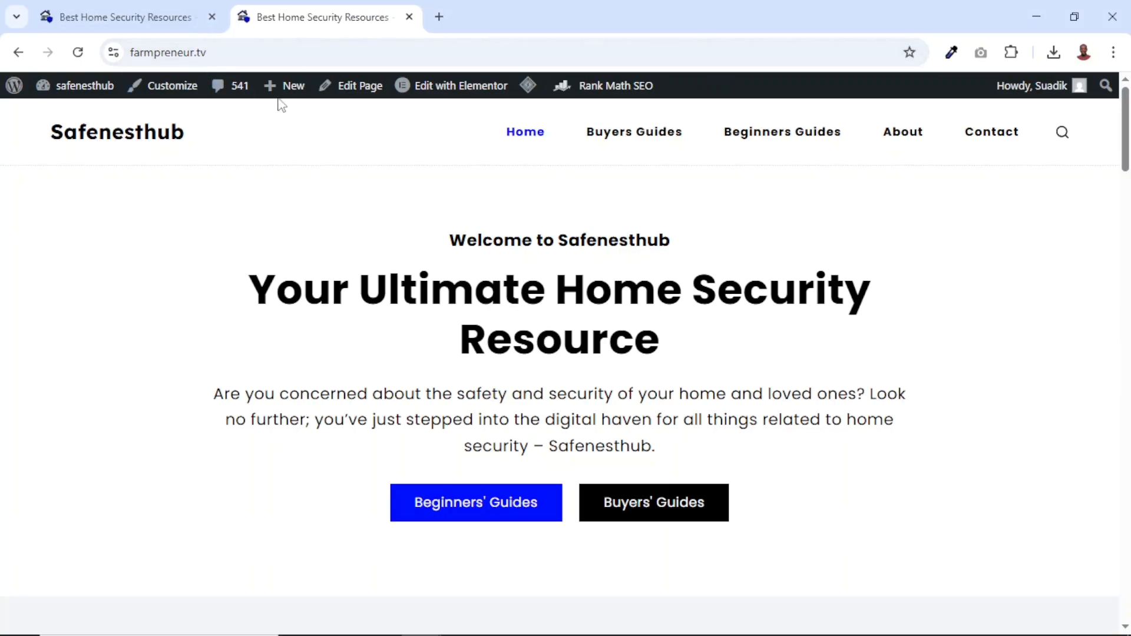
{"action": "scroll", "coordinate": [574, 286], "scroll_direction": "down", "scroll_amount": 4}
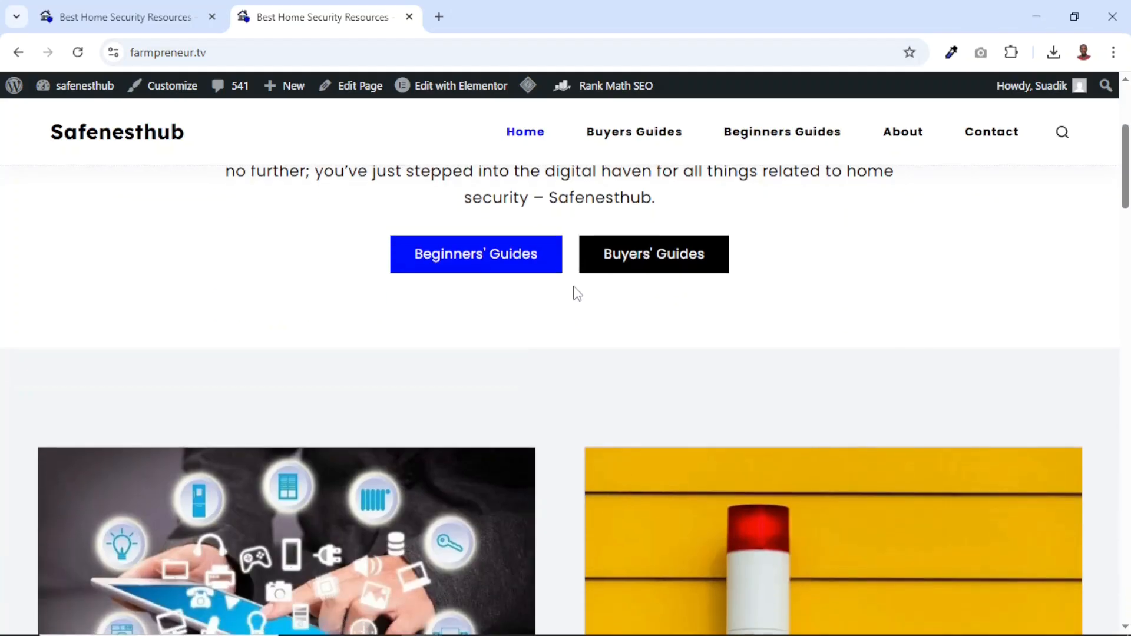
{"action": "scroll", "coordinate": [478, 266], "scroll_direction": "down", "scroll_amount": 10}
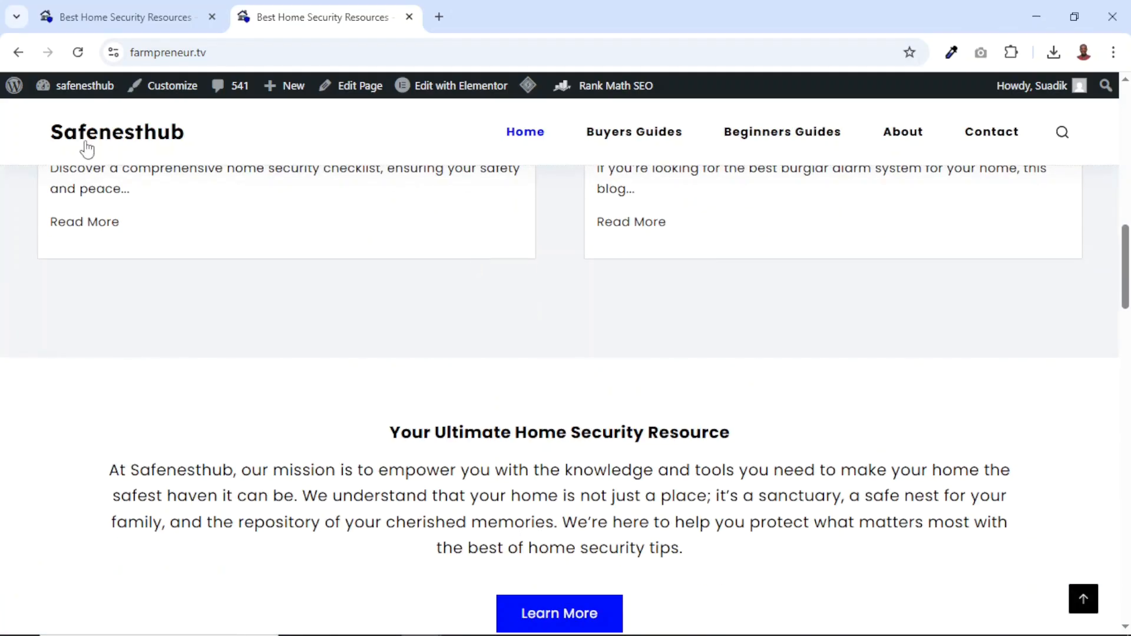
{"action": "scroll", "coordinate": [854, 370], "scroll_direction": "down", "scroll_amount": 8}
{"action": "scroll", "coordinate": [854, 369], "scroll_direction": "down", "scroll_amount": 15}
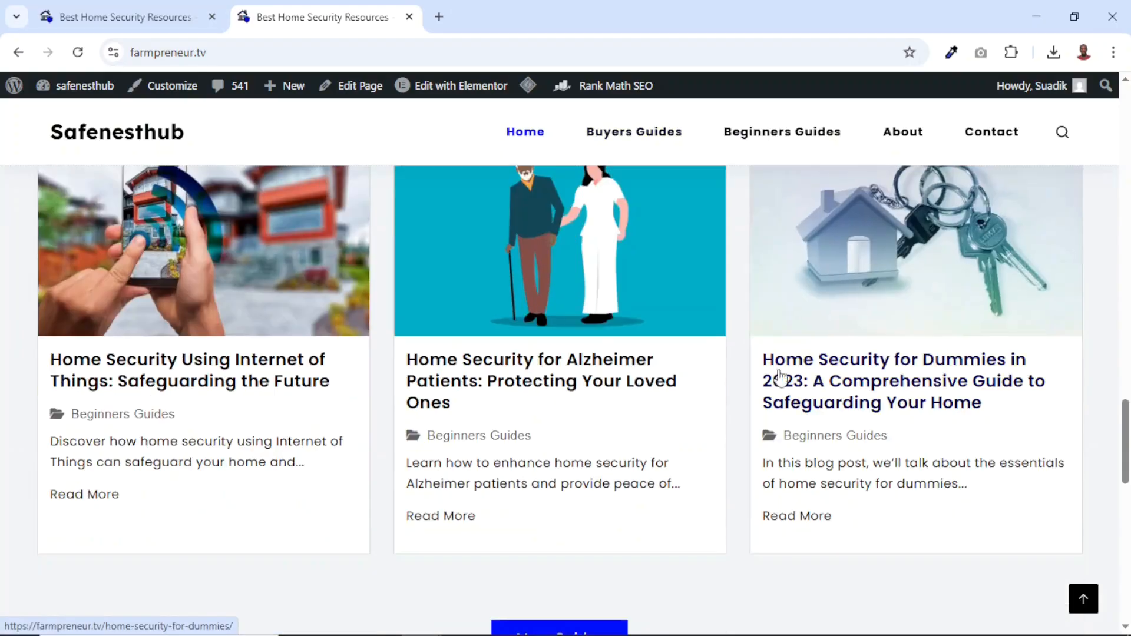
{"action": "scroll", "coordinate": [744, 348], "scroll_direction": "up", "scroll_amount": 20}
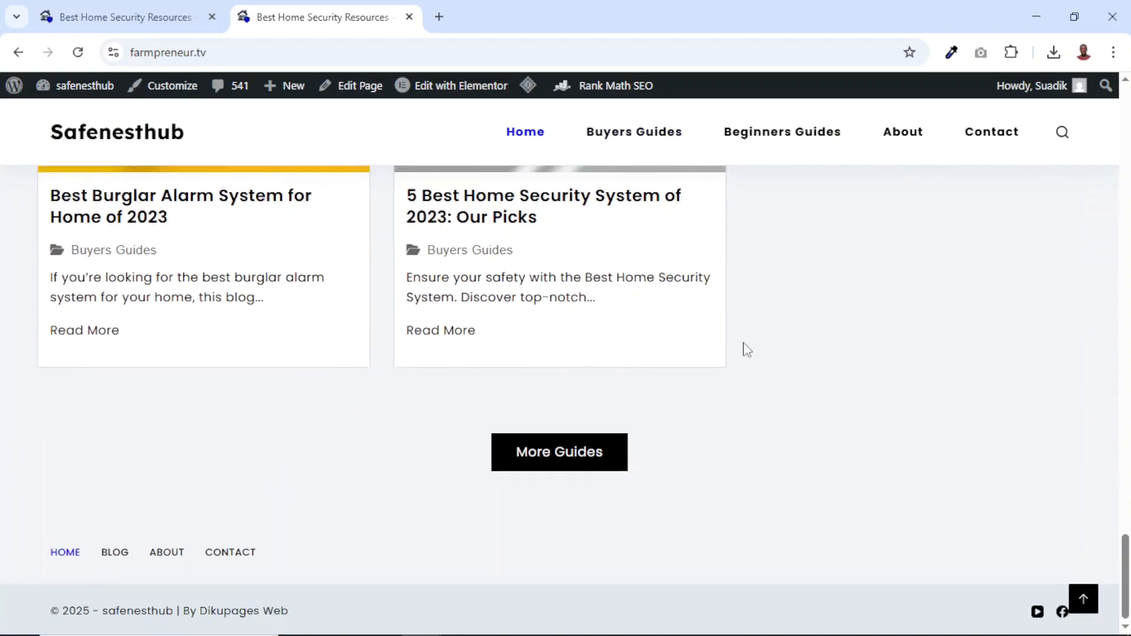